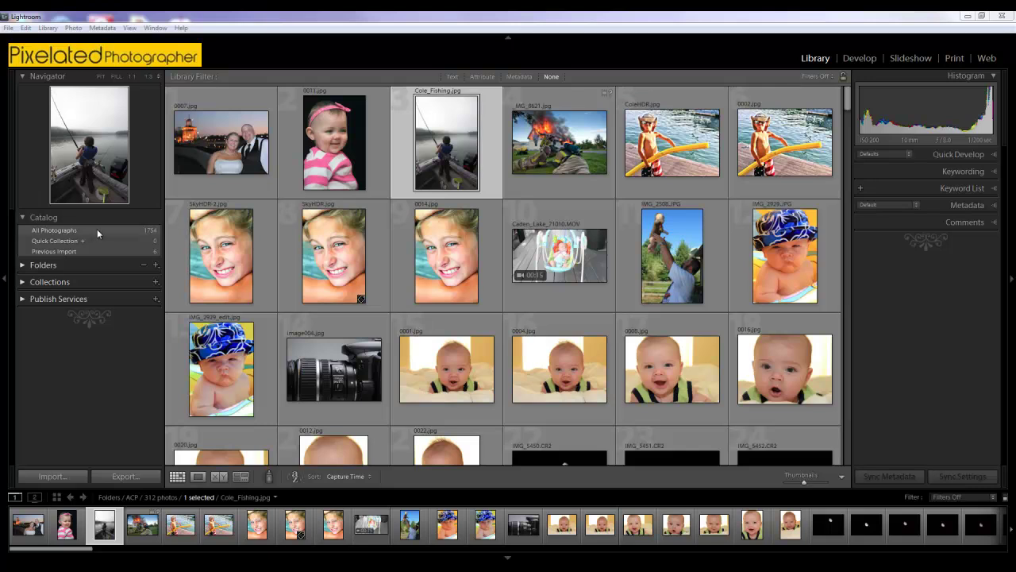
# Open the File menu and close it without choosing a command.
pyautogui.click(7, 29)
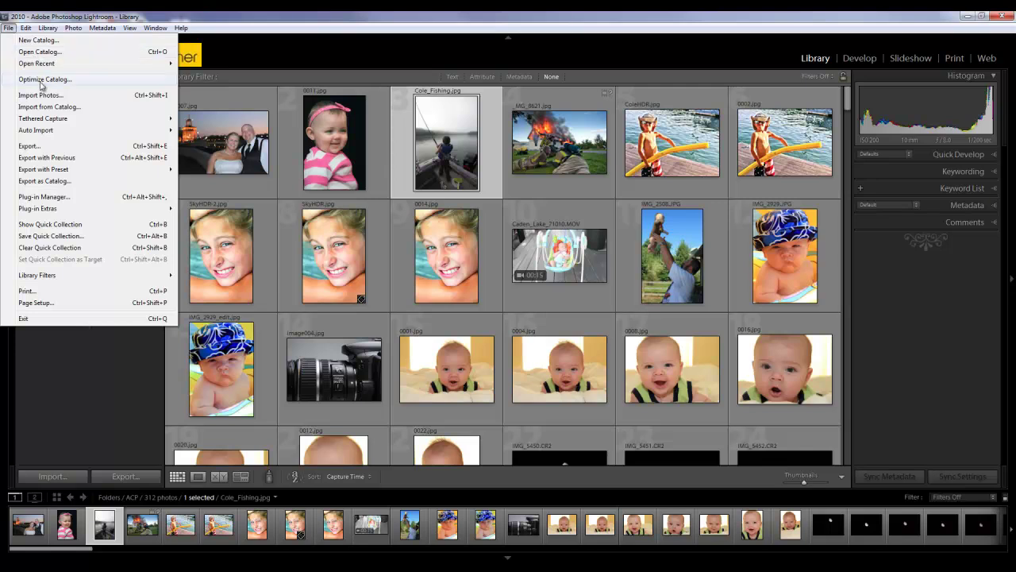
pyautogui.moveTo(41, 65)
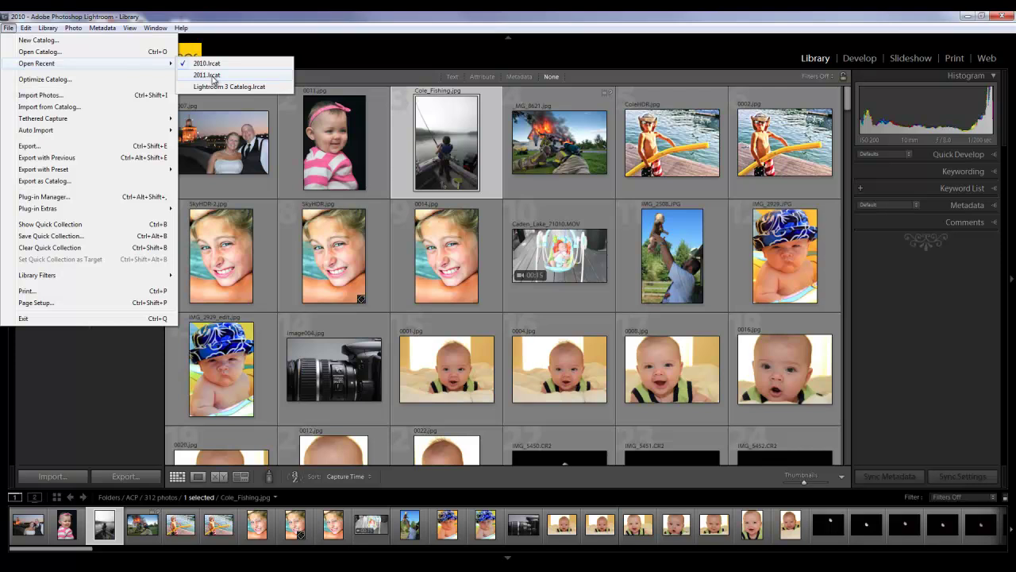
pyautogui.click(169, 17)
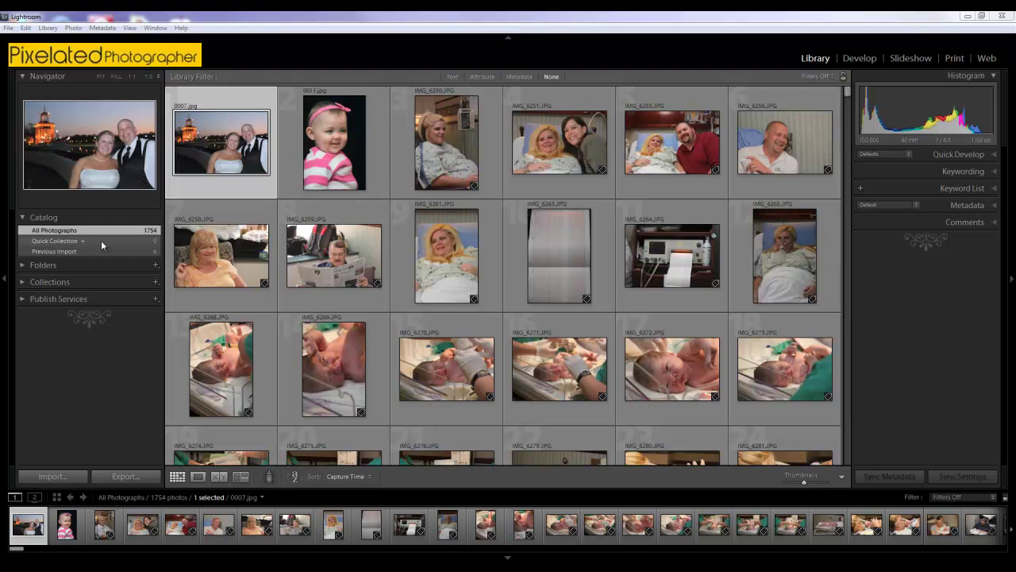
# Check the context menu of 0007.jpg, then show the six Previous Import photos.
pyautogui.rightClick(239, 191)
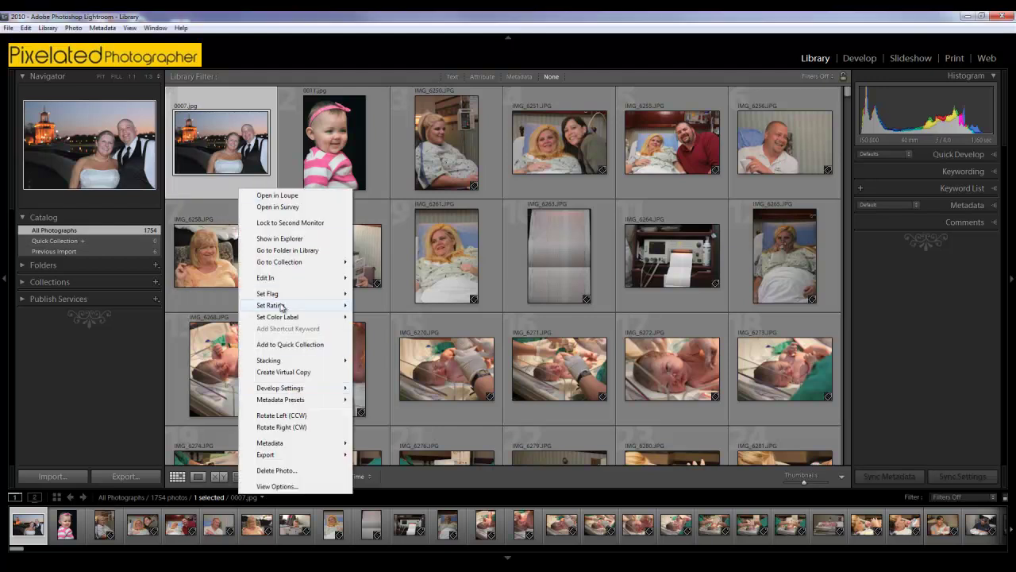
pyautogui.moveTo(277, 304)
pyautogui.click(120, 363)
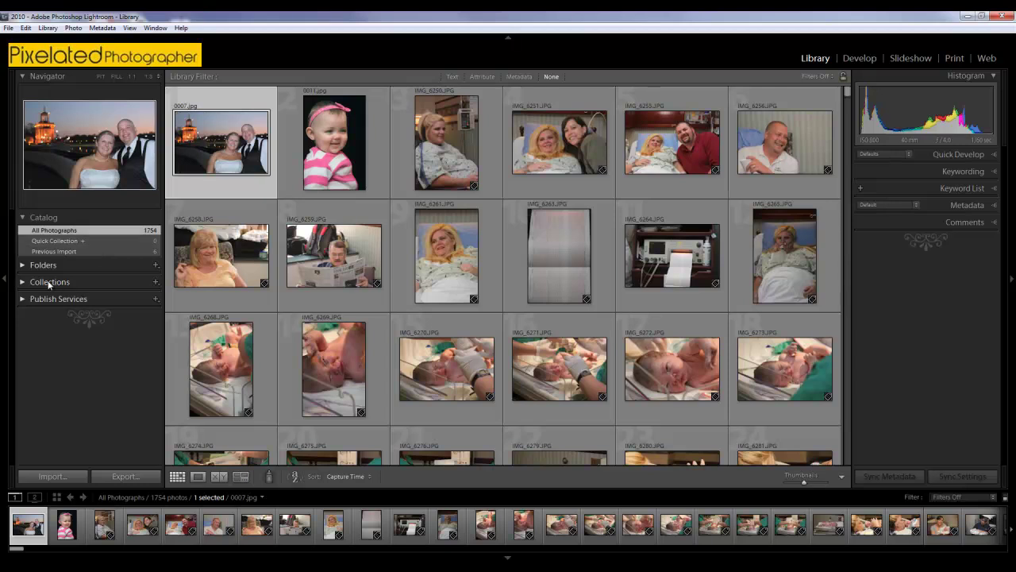
pyautogui.click(98, 251)
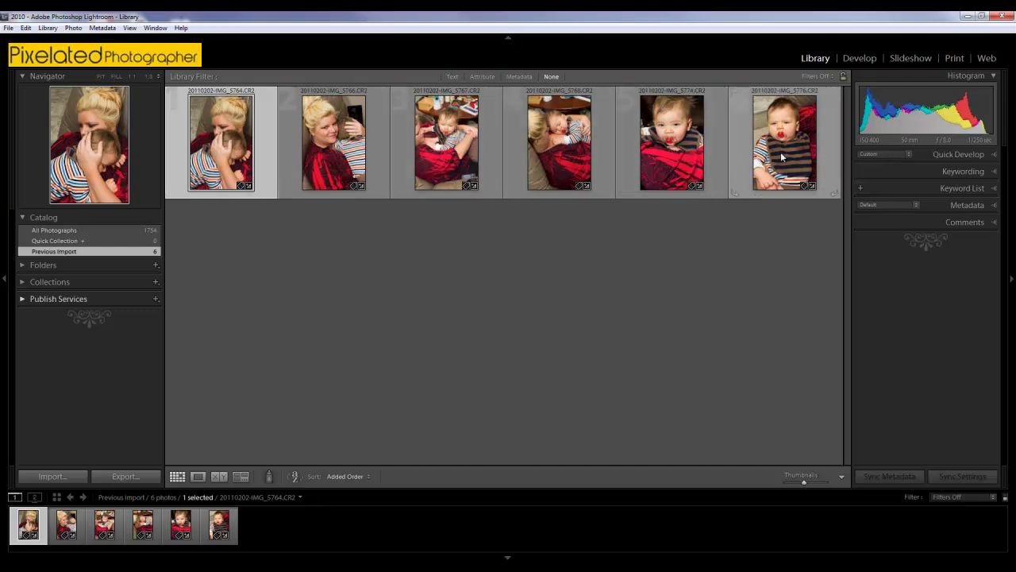
# Expand the Folders panel, collapse ACP, and start then cancel Add Folder.
pyautogui.click(26, 263)
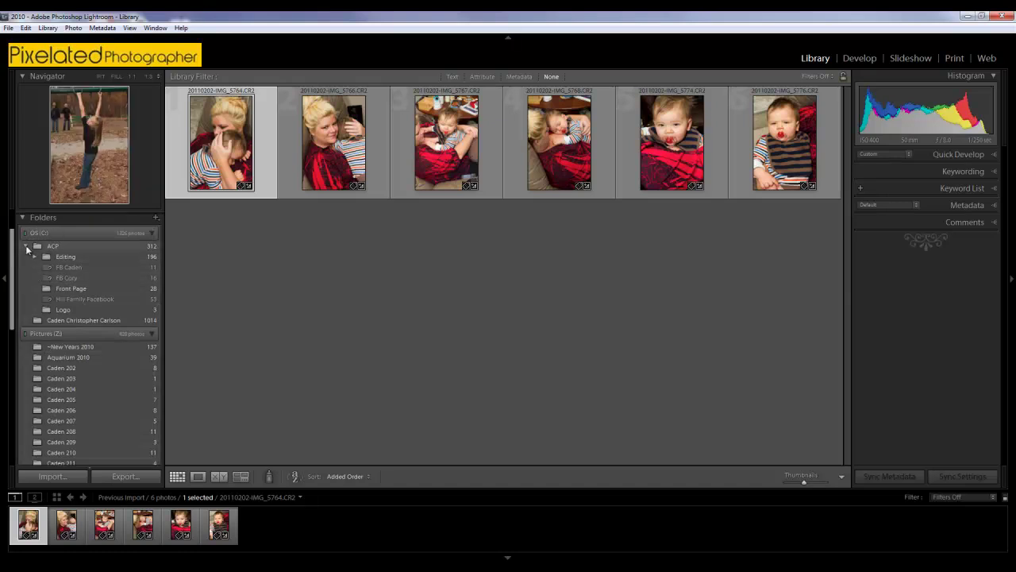
pyautogui.click(26, 247)
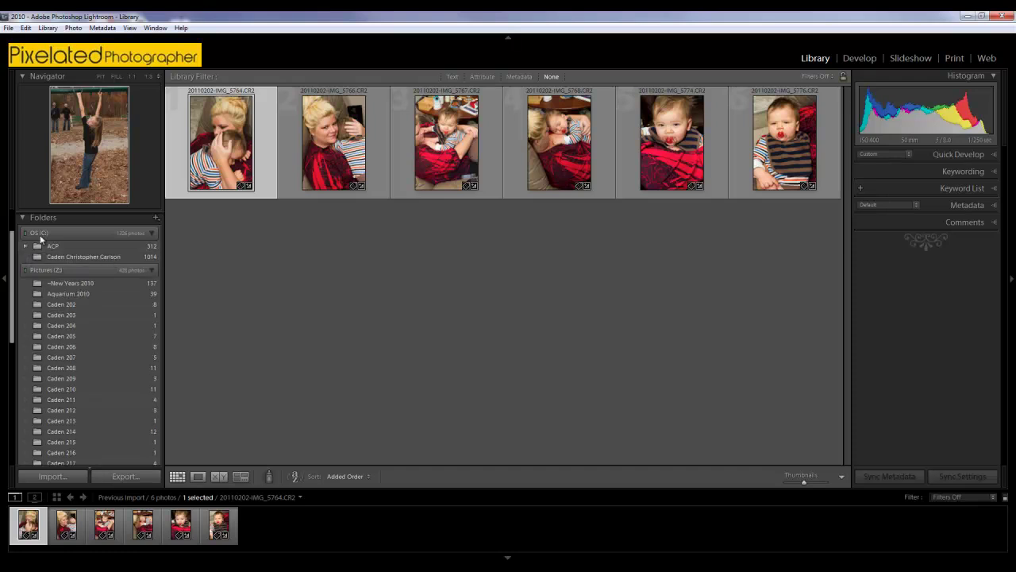
pyautogui.click(155, 218)
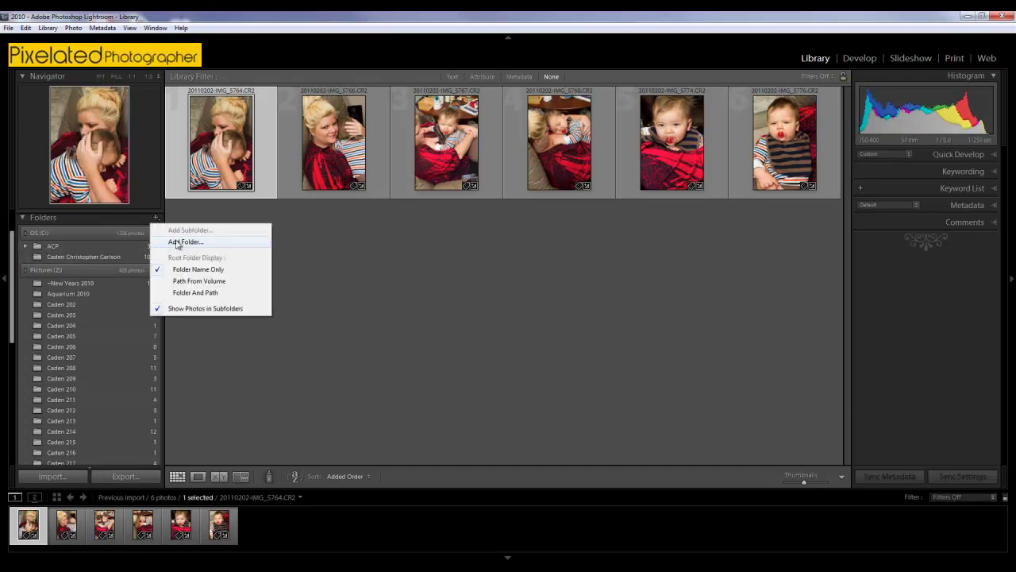
pyautogui.click(179, 241)
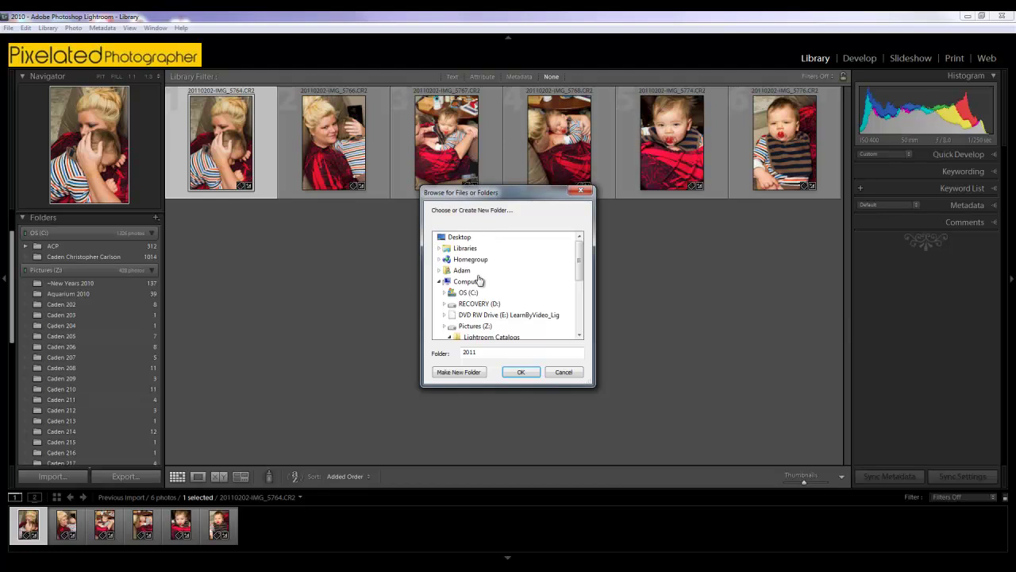
pyautogui.moveTo(581, 258); pyautogui.dragTo(569, 229)
pyautogui.click(563, 372)
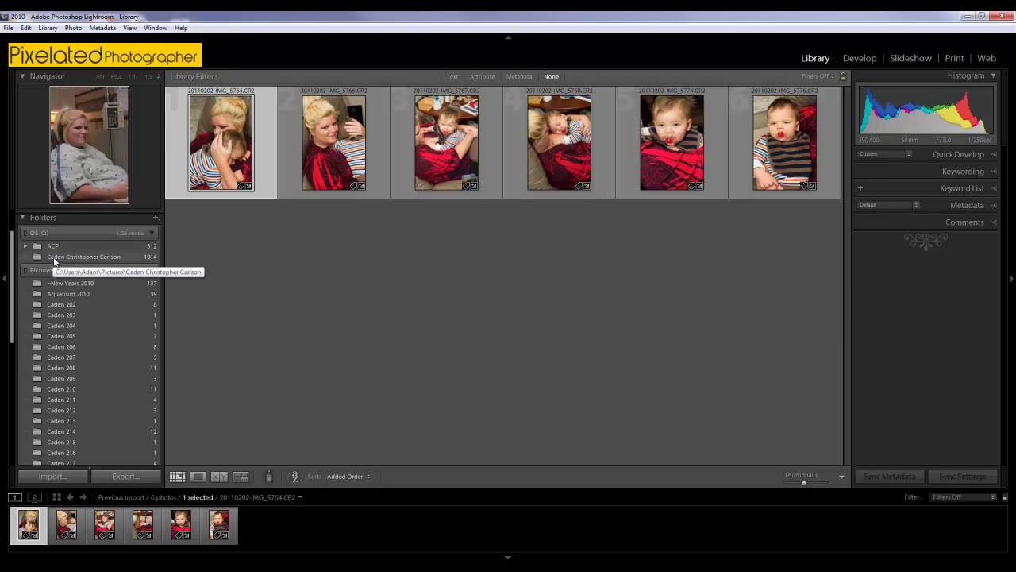
# Show the 1014-photo folder on drive C, then return to ACP's 312 photos.
pyautogui.click(50, 255)
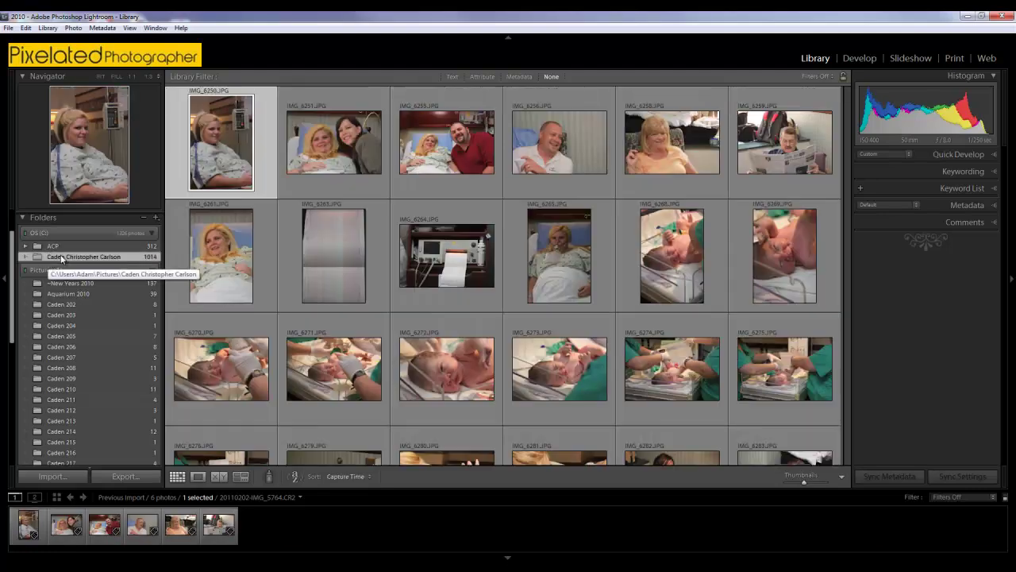
pyautogui.scroll(-10, 383, 275)
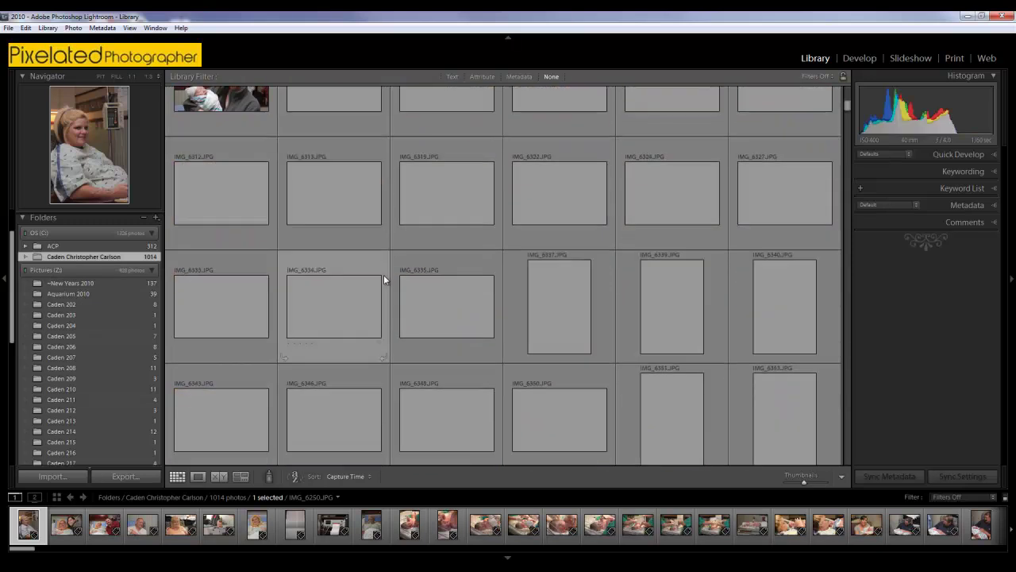
pyautogui.click(54, 246)
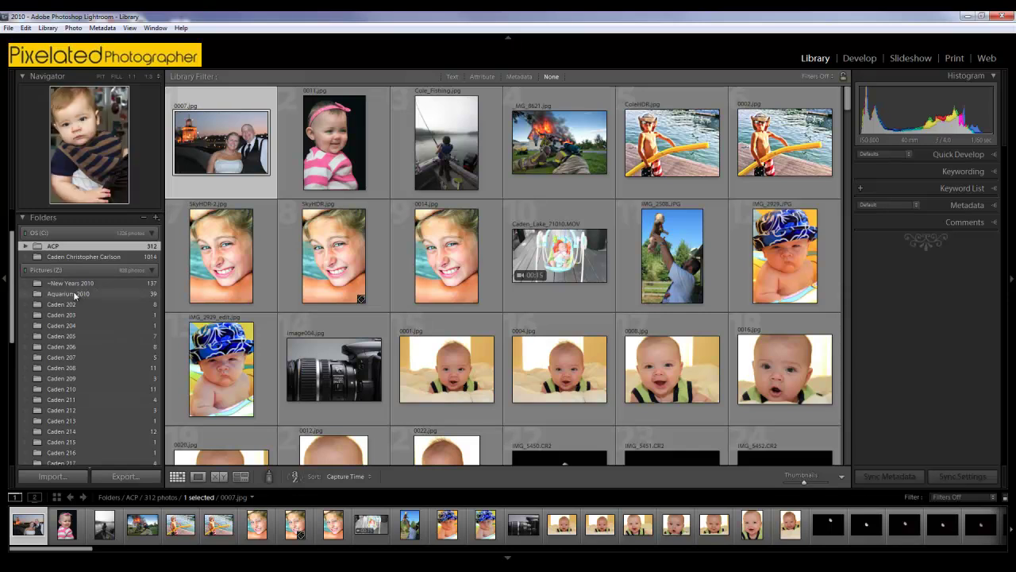
# Show the photos from the Previous Import in the grid.
pyautogui.scroll(-3, 68, 360)
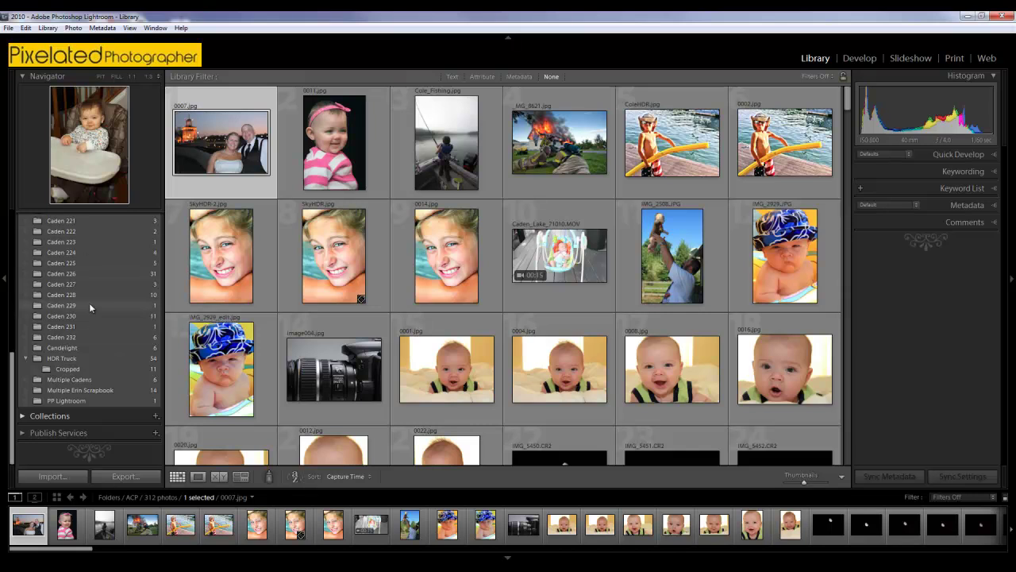
pyautogui.scroll(10, 89, 303)
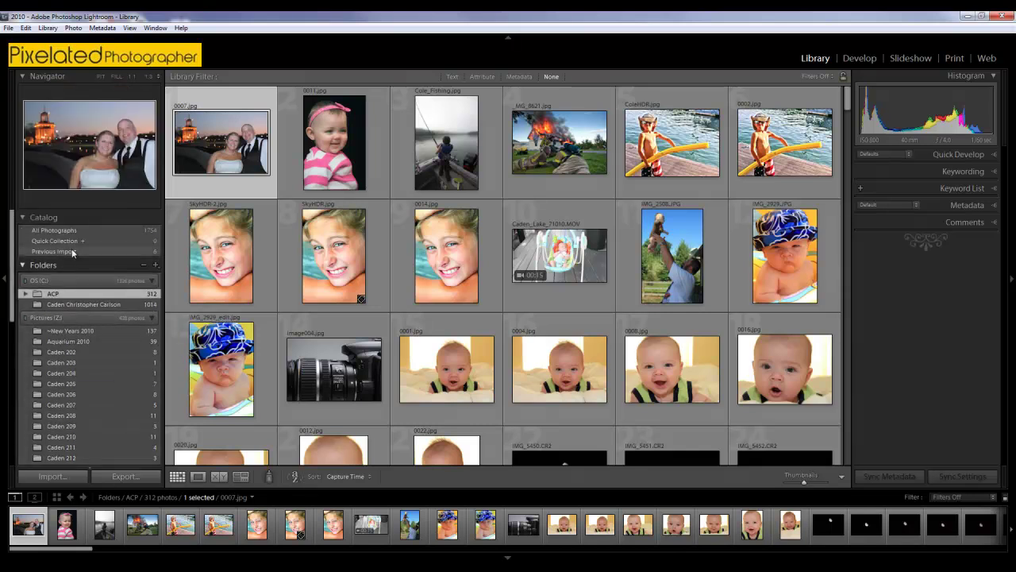
pyautogui.click(73, 251)
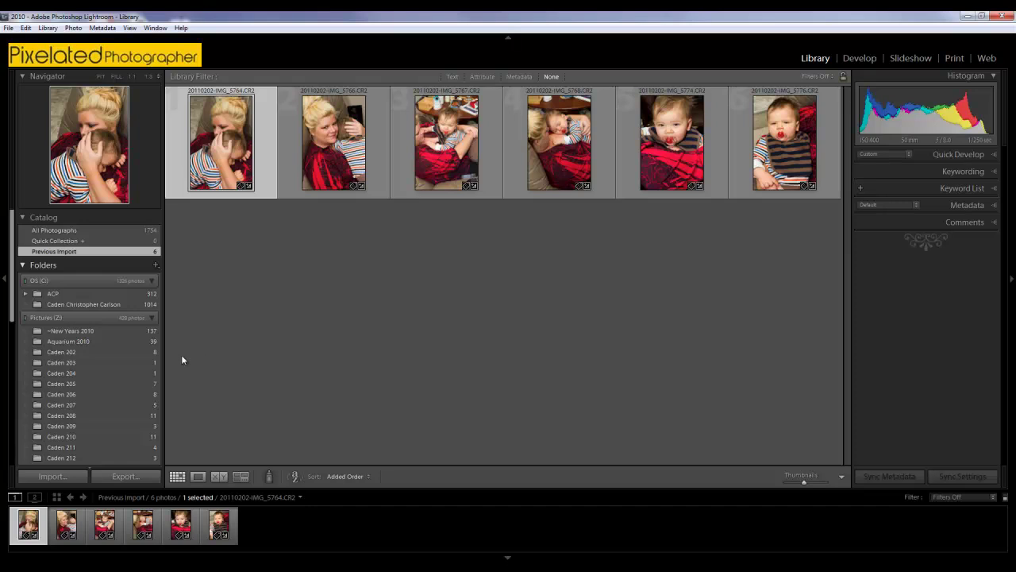
# Show folder 232's six photos, briefly peeking at the single photo in folder 231.
pyautogui.scroll(-5, 94, 344)
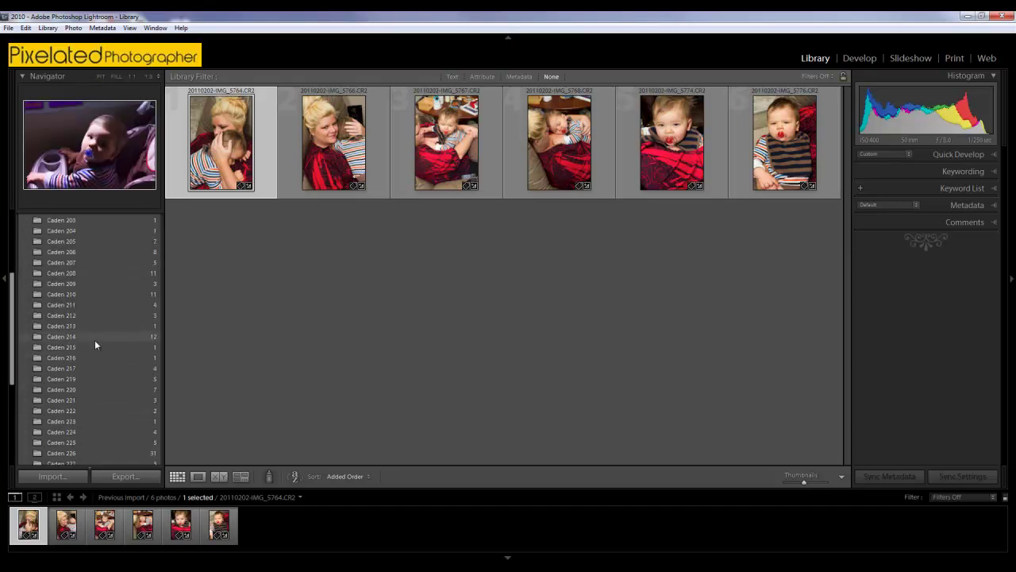
pyautogui.scroll(-5, 91, 343)
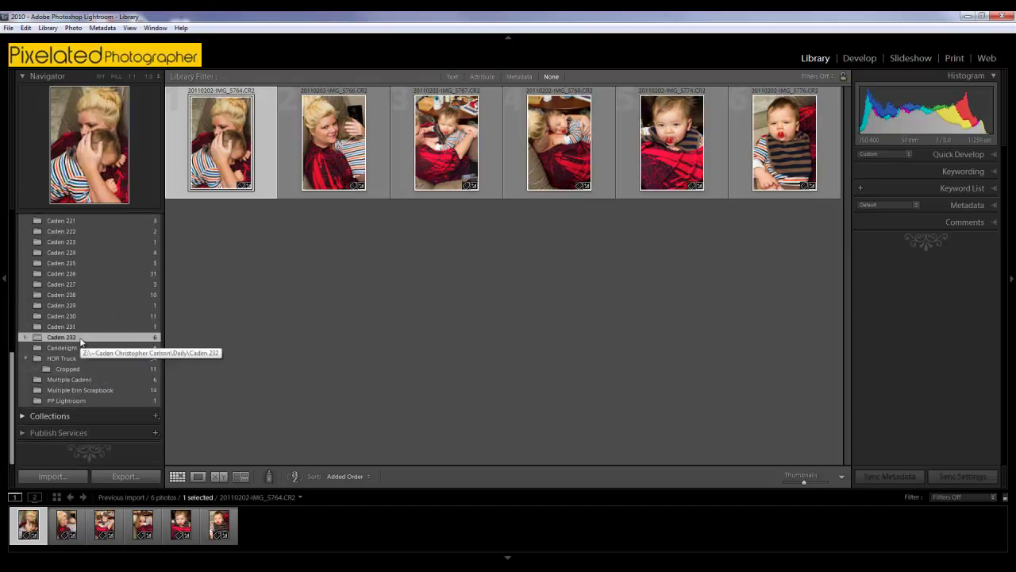
pyautogui.click(79, 340)
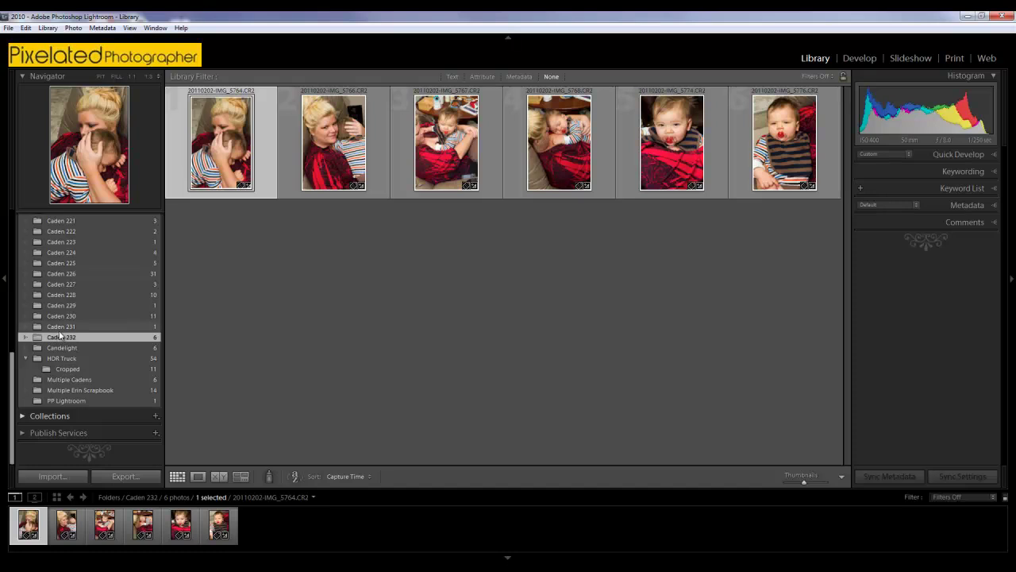
pyautogui.click(59, 327)
pyautogui.click(70, 337)
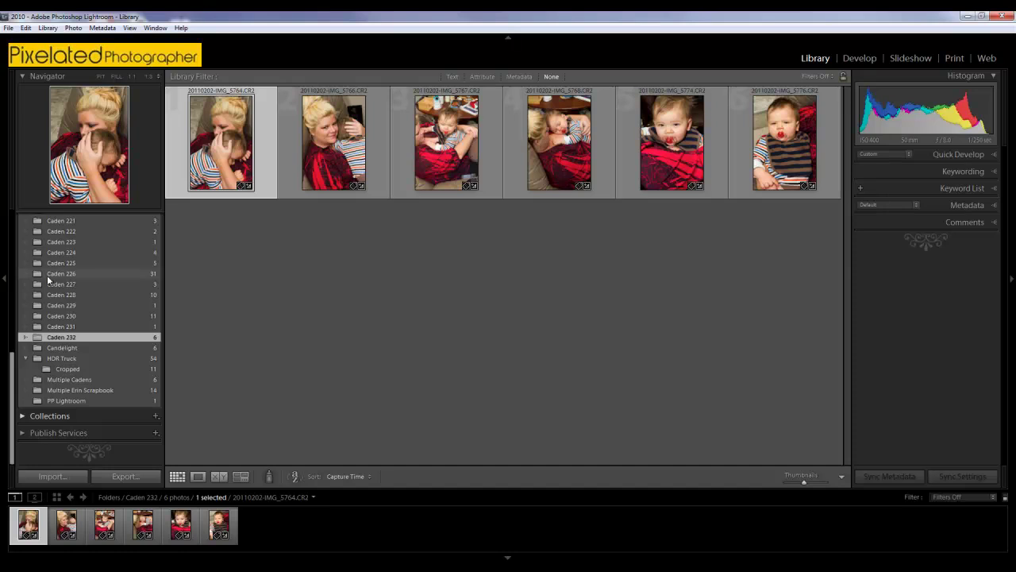
pyautogui.scroll(6, 34, 321)
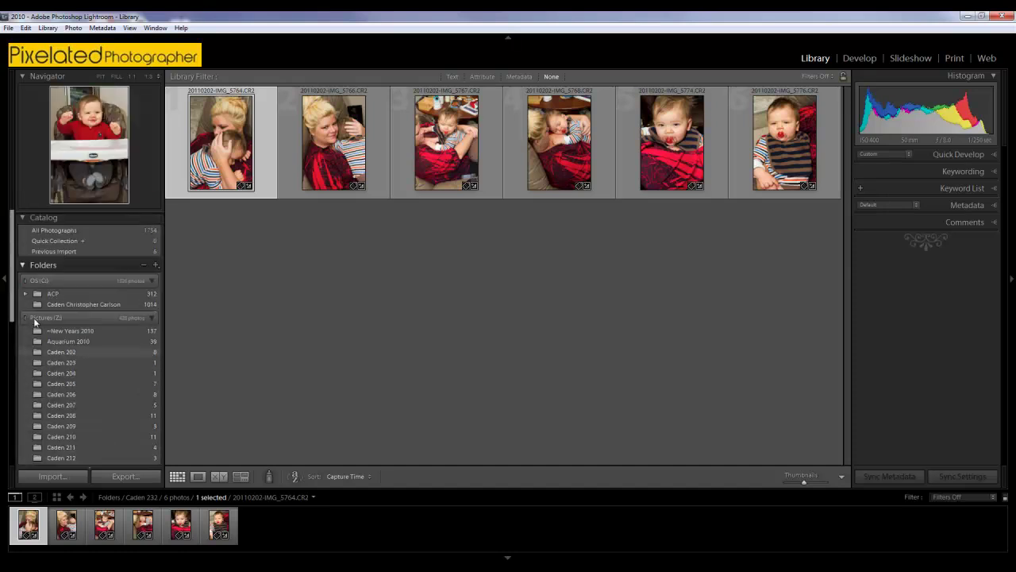
# Collapse the Catalog and Folders panels and expand Collections to show Smart Collections.
pyautogui.click(23, 217)
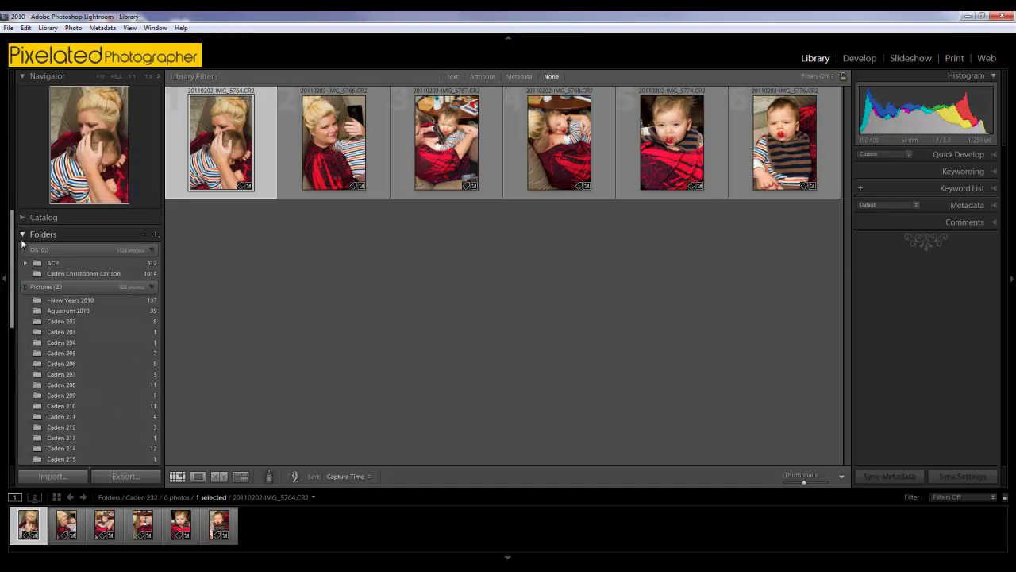
pyautogui.click(22, 234)
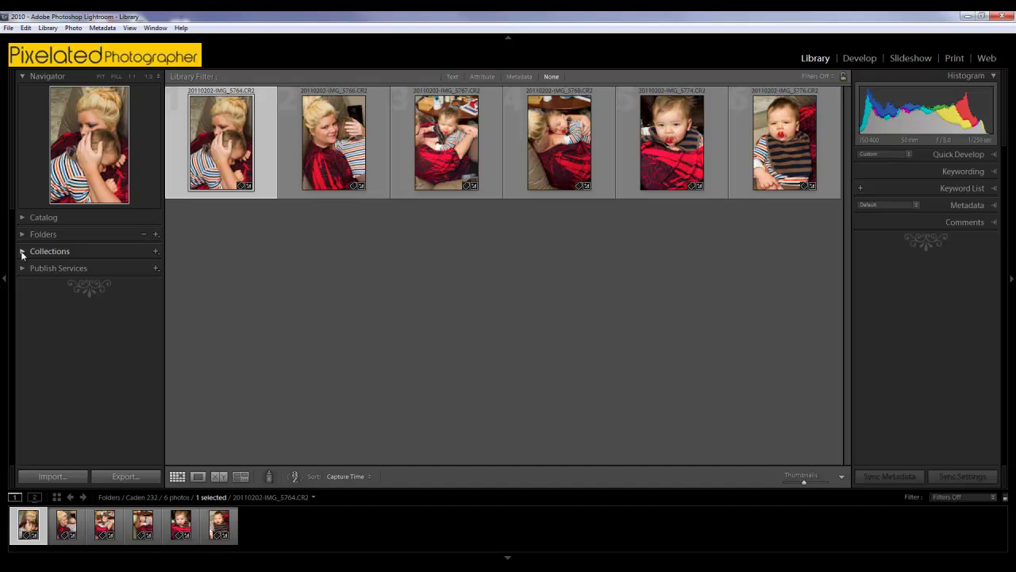
pyautogui.click(22, 251)
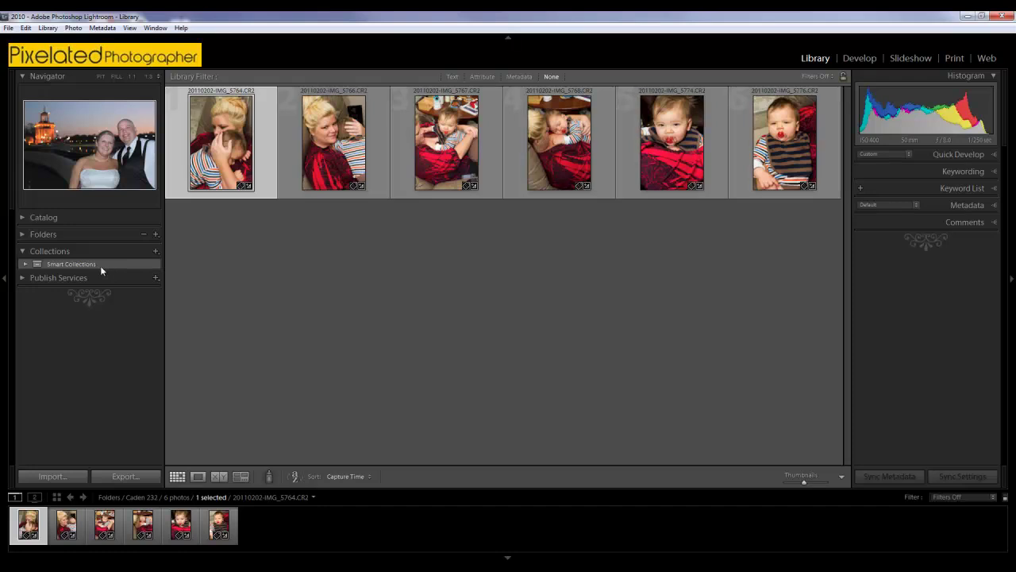
# Bring up the Collections + menu for creating a collection, smart collection or set.
pyautogui.click(156, 252)
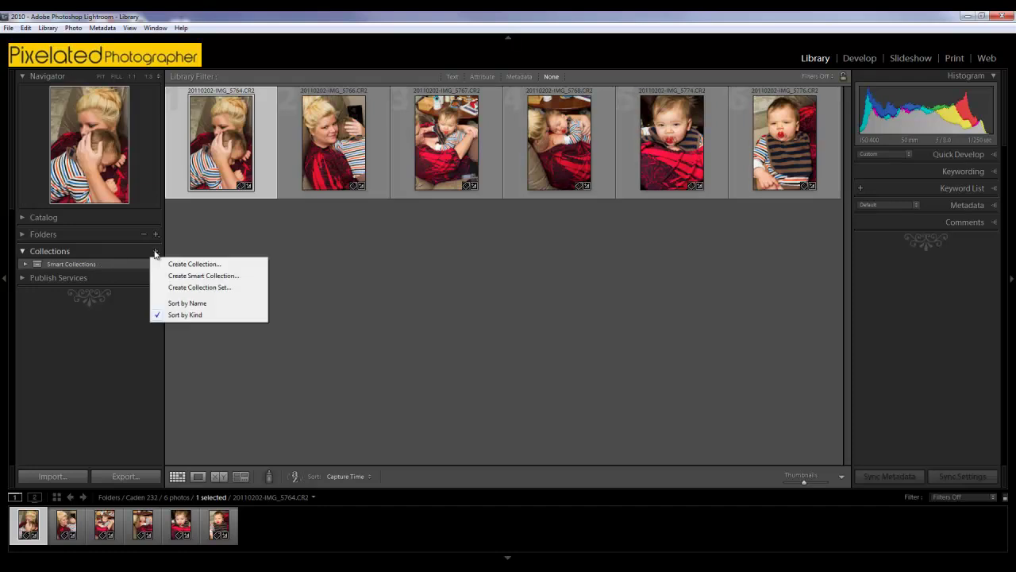
pyautogui.click(209, 227)
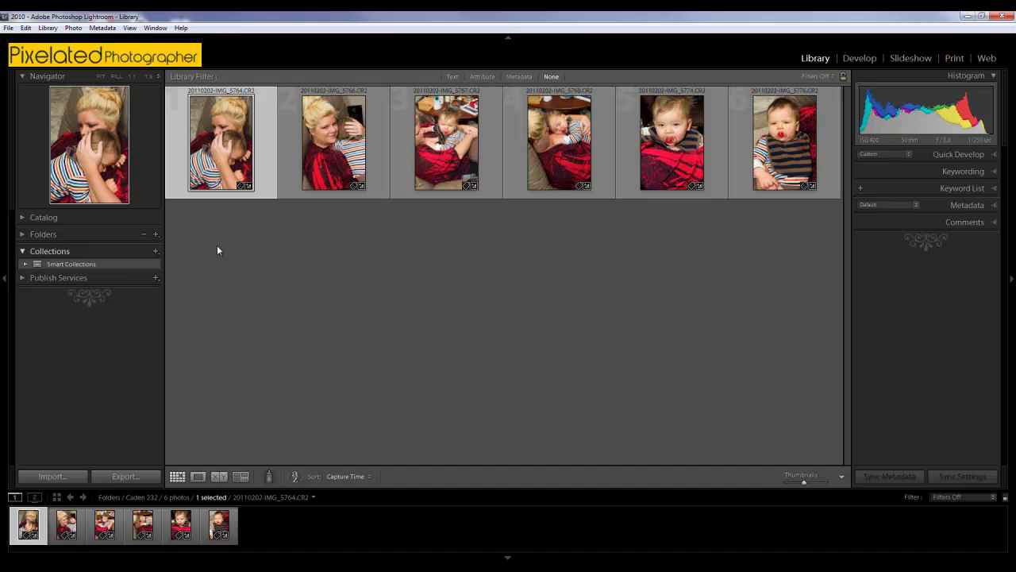
pyautogui.click(156, 251)
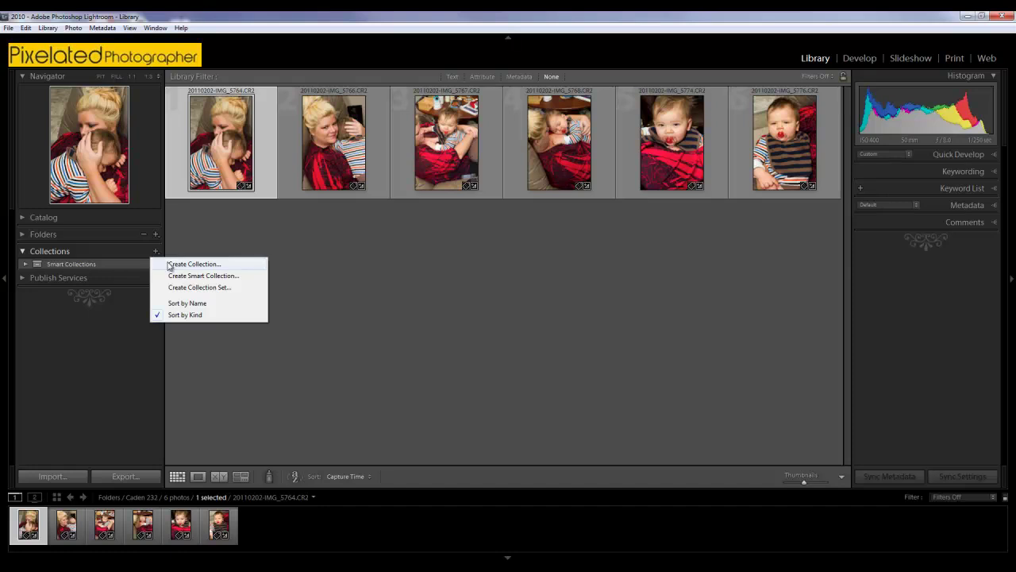
pyautogui.click(195, 278)
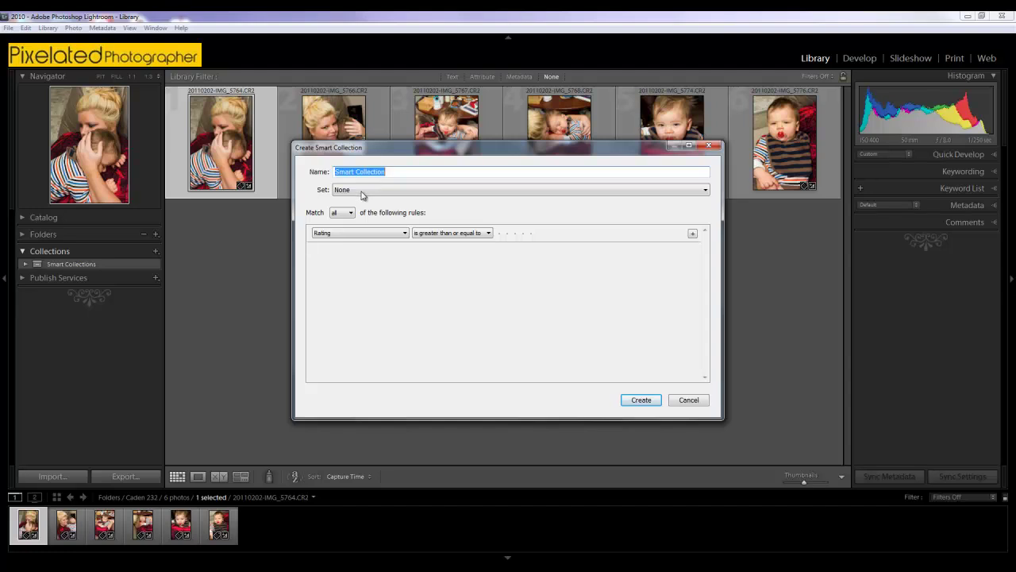
pyautogui.click(343, 233)
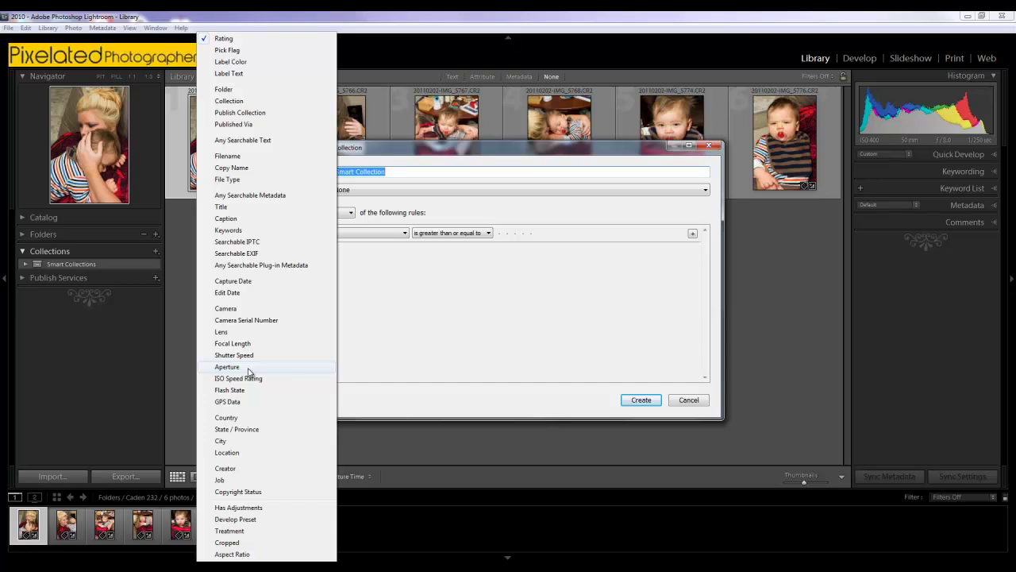
pyautogui.click(594, 417)
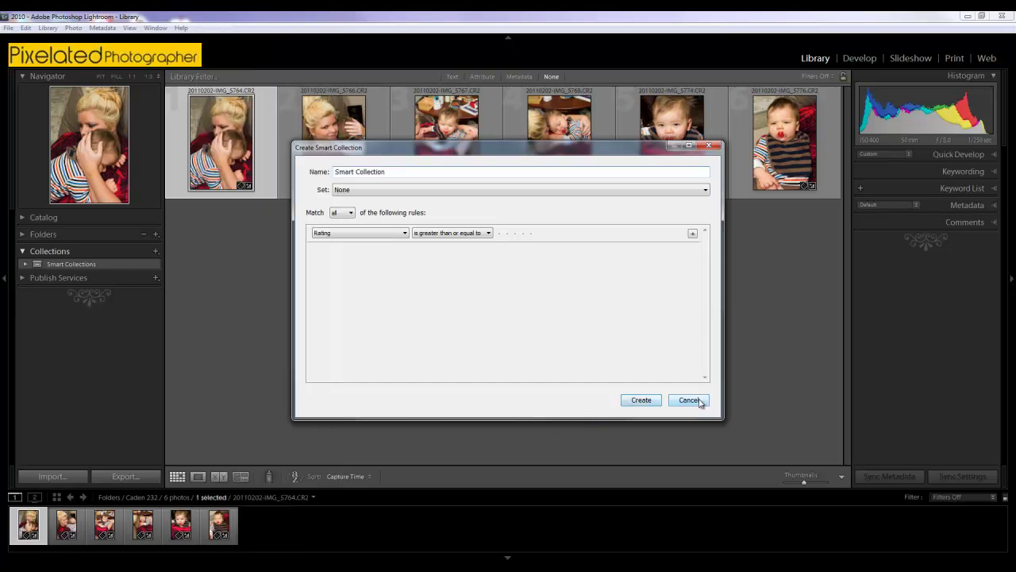
pyautogui.click(689, 400)
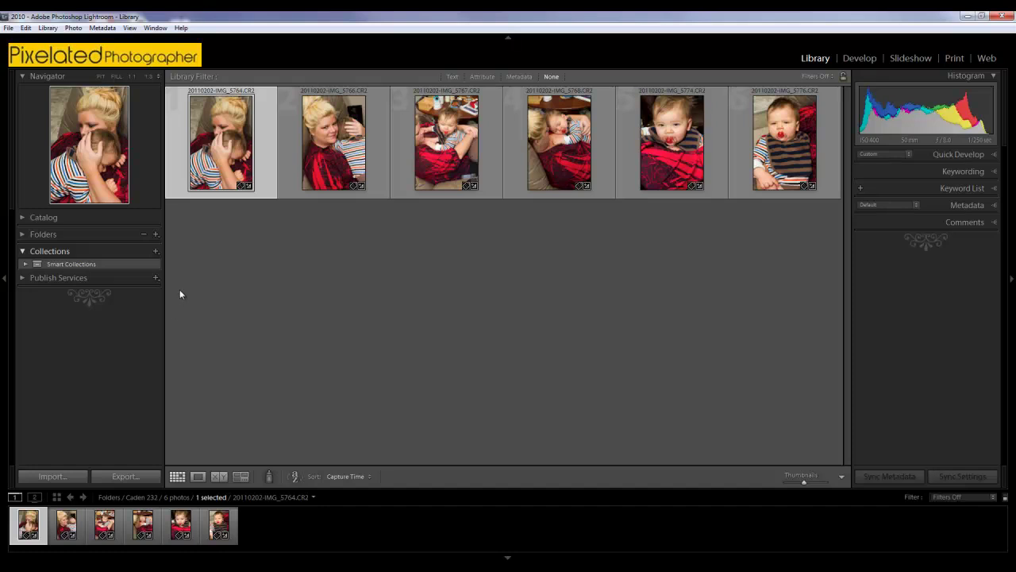
# Toggle the Folders, Collections and Publish Services panels open and closed.
pyautogui.click(22, 236)
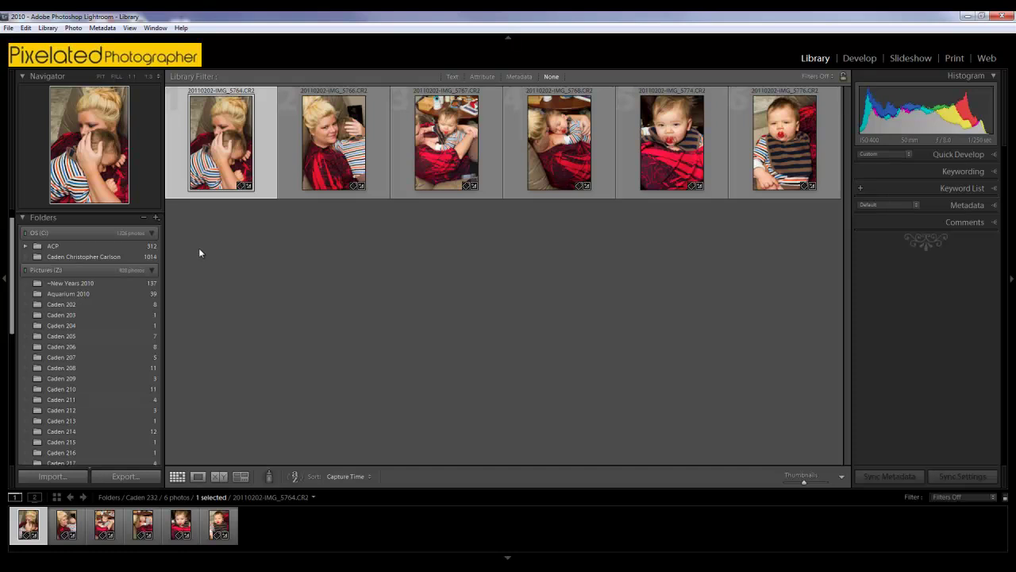
pyautogui.click(26, 220)
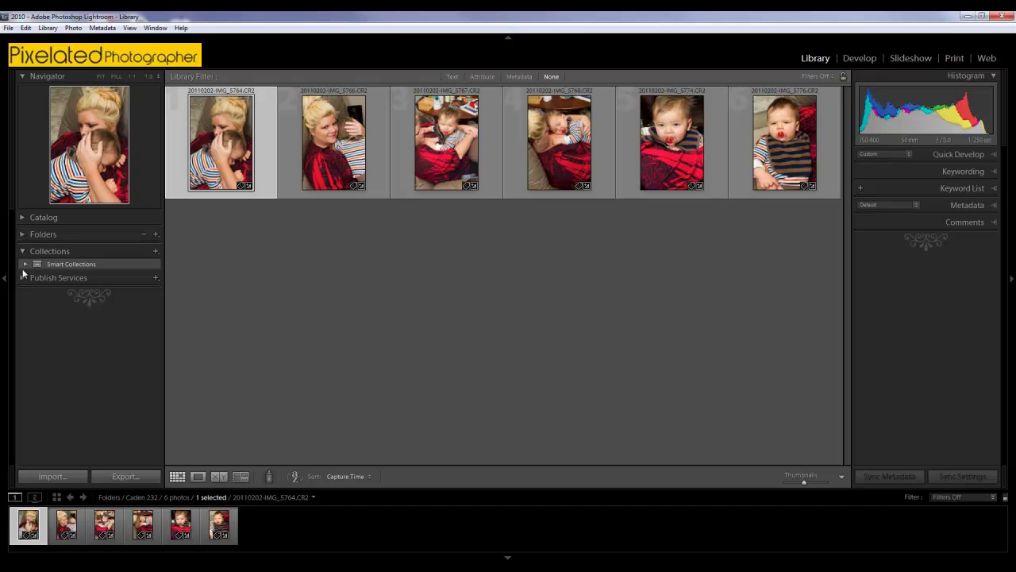
pyautogui.click(22, 252)
pyautogui.click(23, 269)
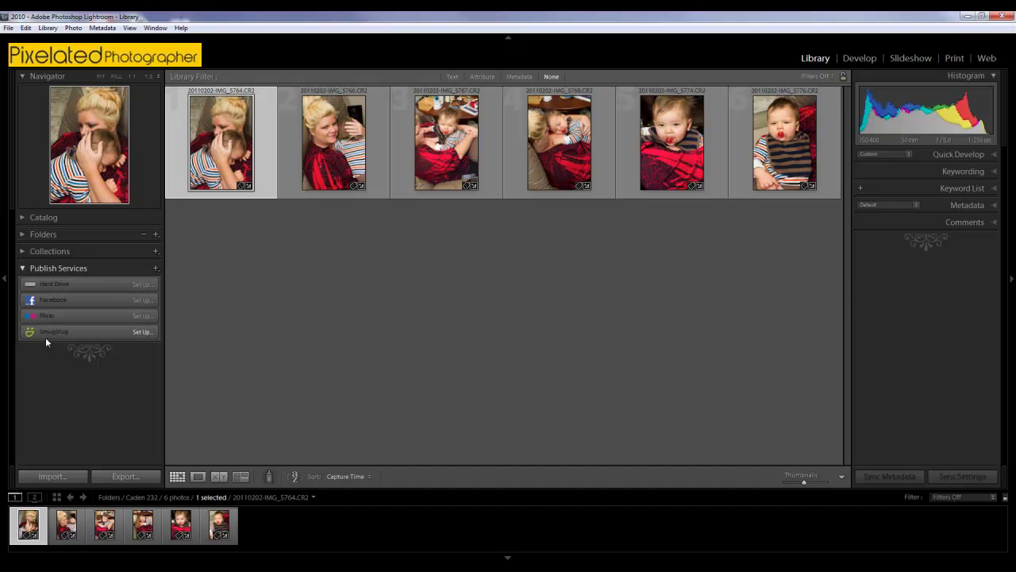
pyautogui.click(24, 269)
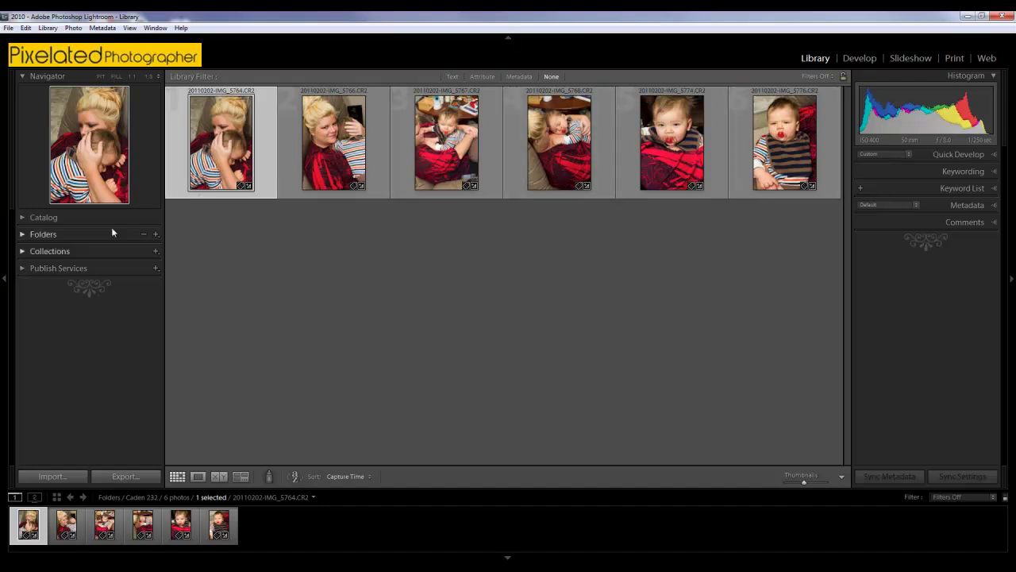
# Show the ACP folder's 312 photos and view the first photo's flag choices.
pyautogui.click(23, 234)
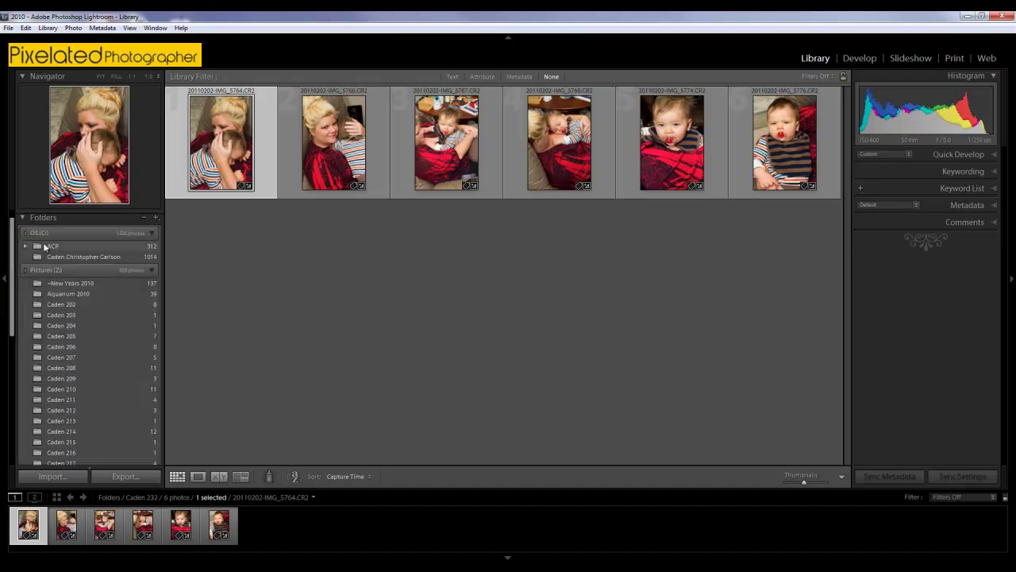
pyautogui.click(32, 245)
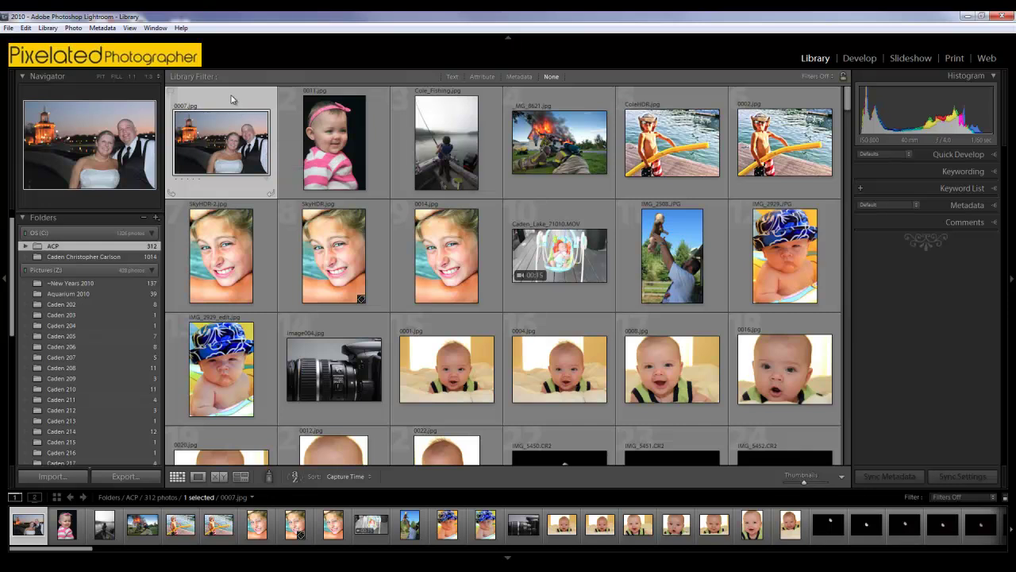
pyautogui.rightClick(169, 95)
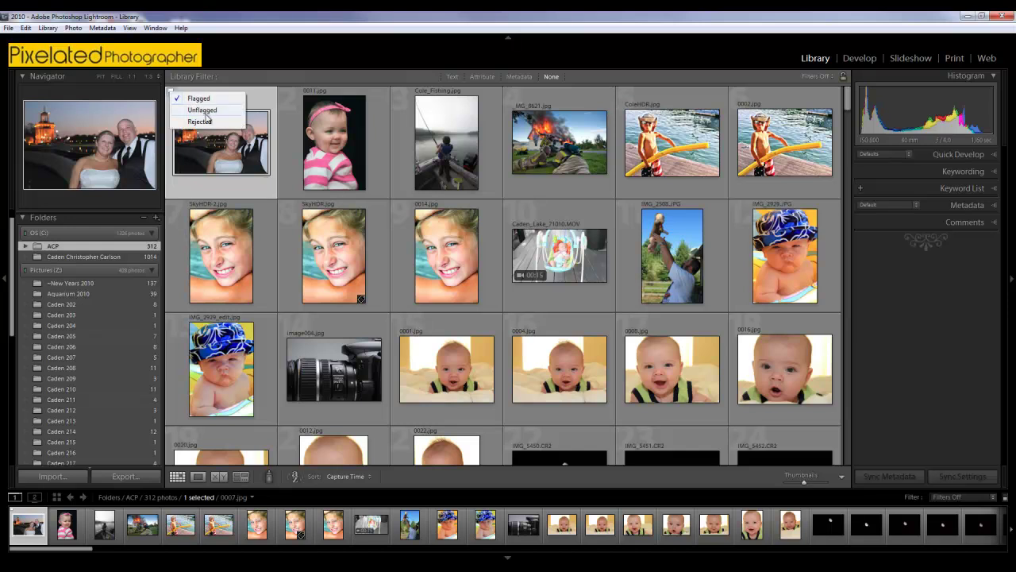
pyautogui.click(267, 104)
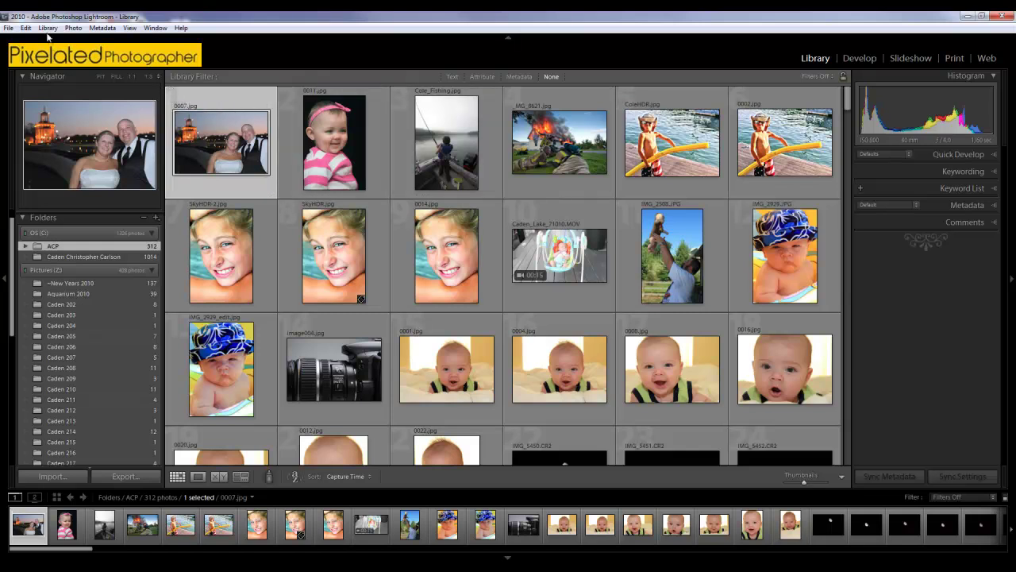
# View the Photo menu, then step between 0007.jpg and ColeHDR.jpg with arrow keys.
pyautogui.click(73, 27)
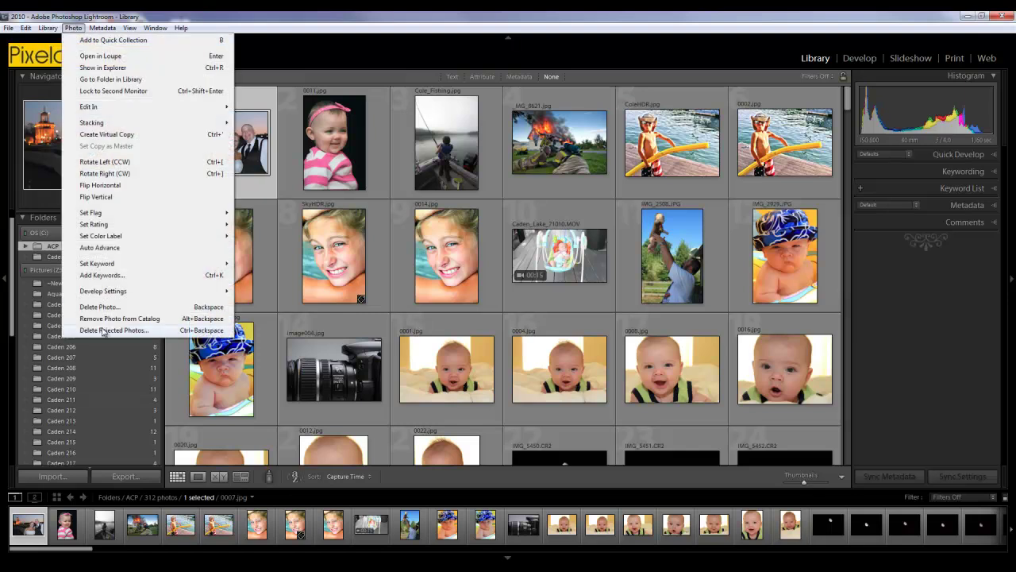
pyautogui.click(357, 21)
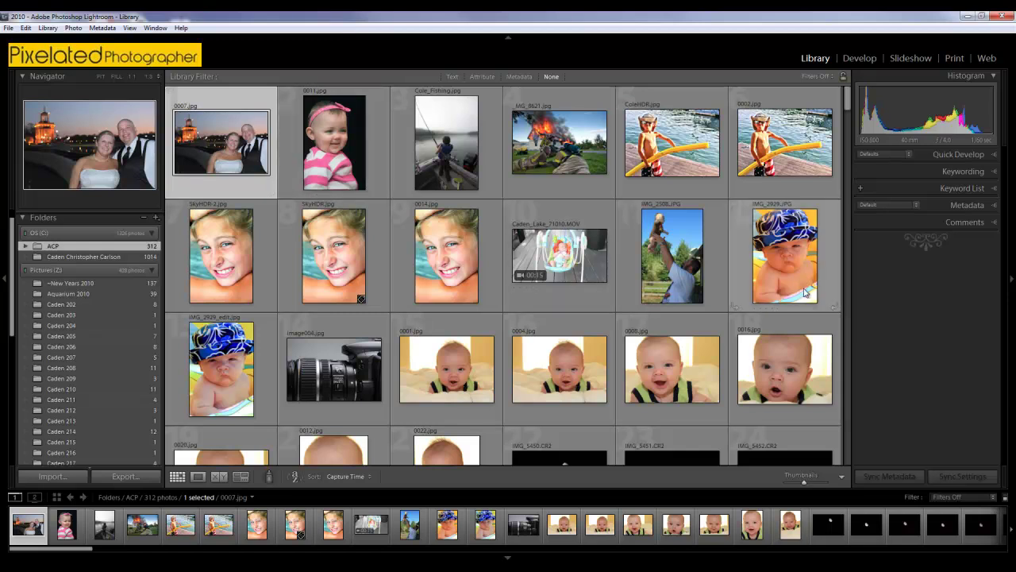
pyautogui.moveTo(805, 294)
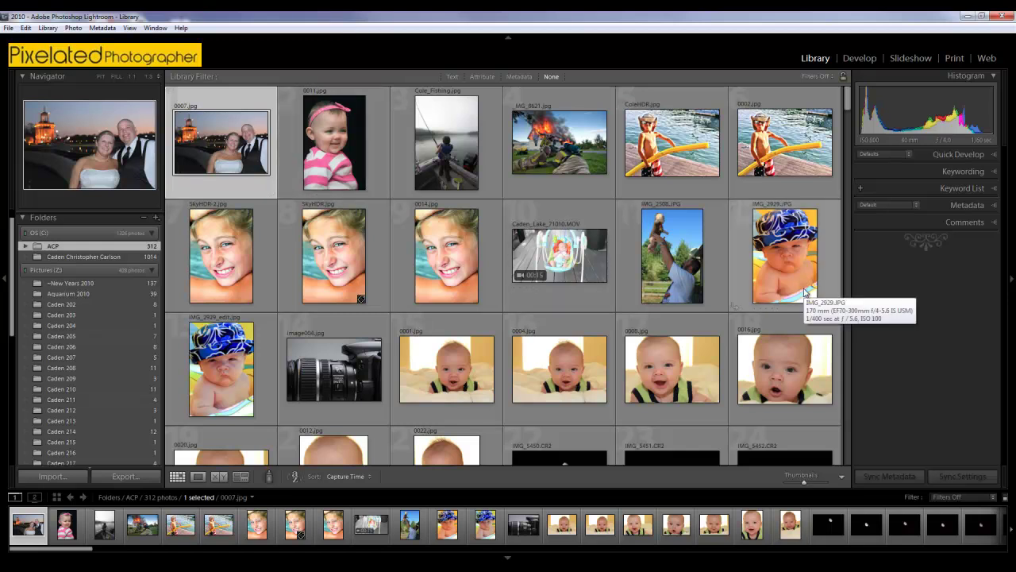
pyautogui.press('Right')
pyautogui.press('Right')
pyautogui.press('Right')
pyautogui.press('Right')
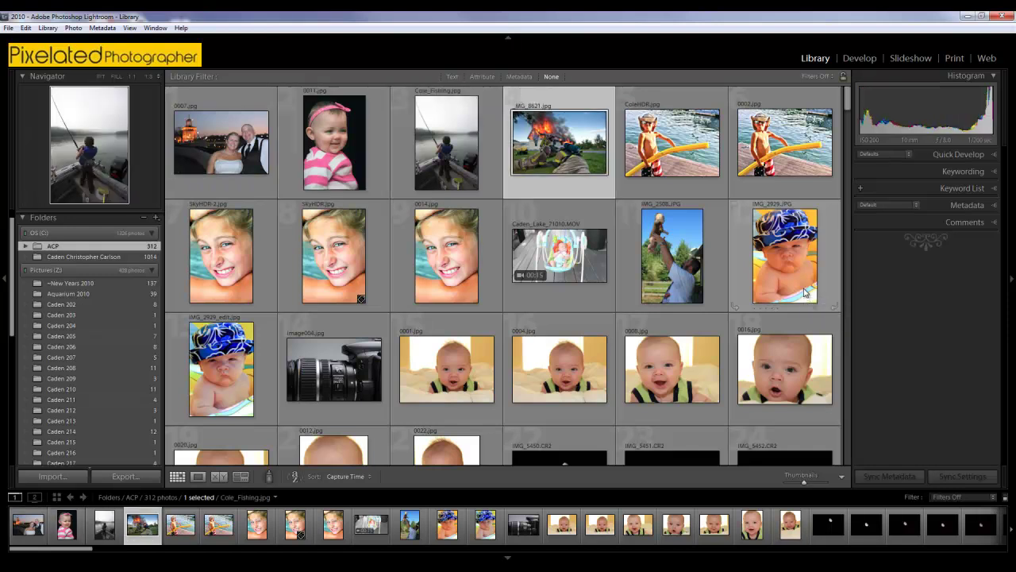
pyautogui.press('Left')
pyautogui.press('Left')
pyautogui.press('Left')
pyautogui.press('Left')
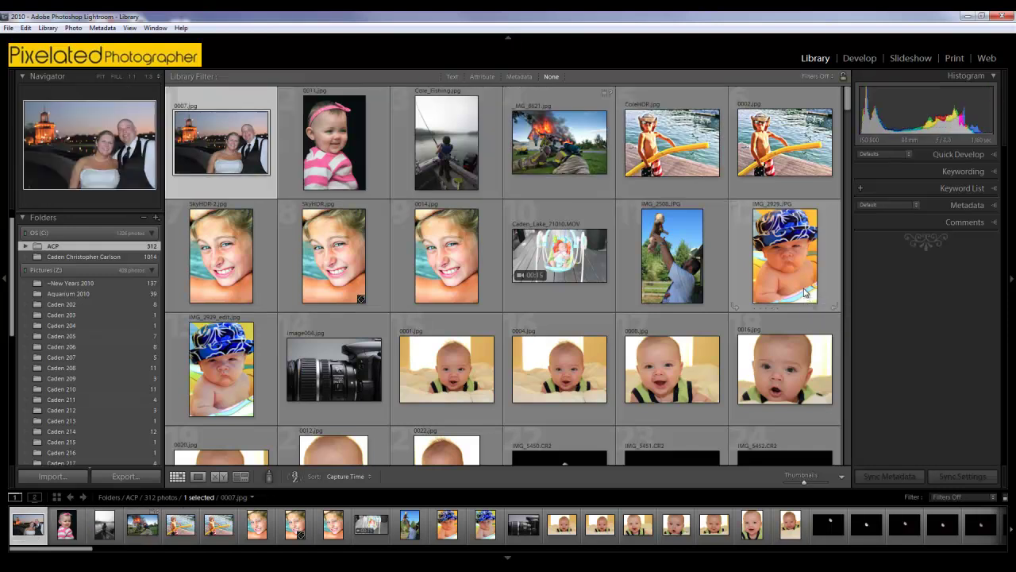
pyautogui.press('Right')
pyautogui.press('Right')
pyautogui.press('Right')
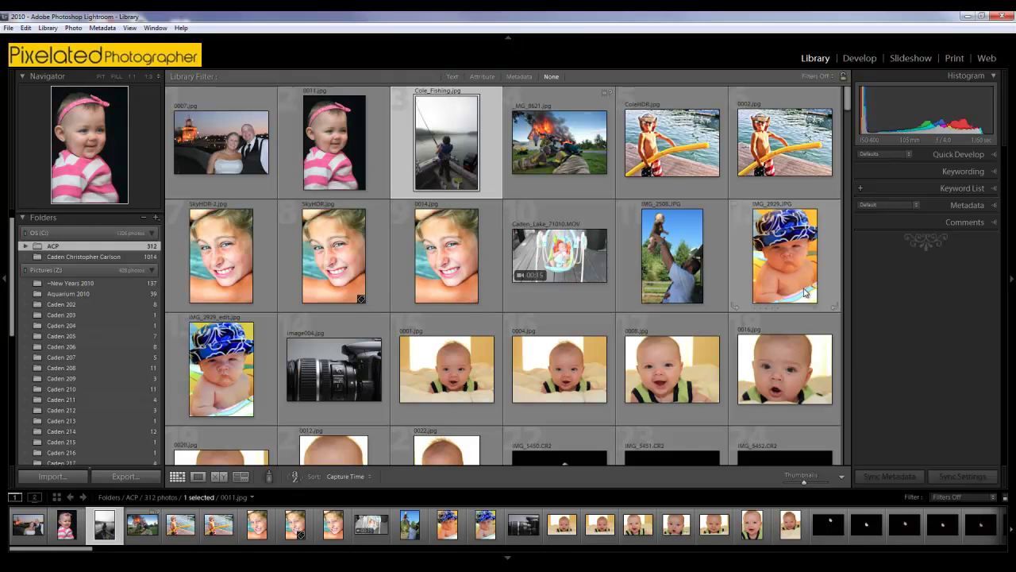
pyautogui.press('Left')
pyautogui.press('Left')
pyautogui.press('Left')
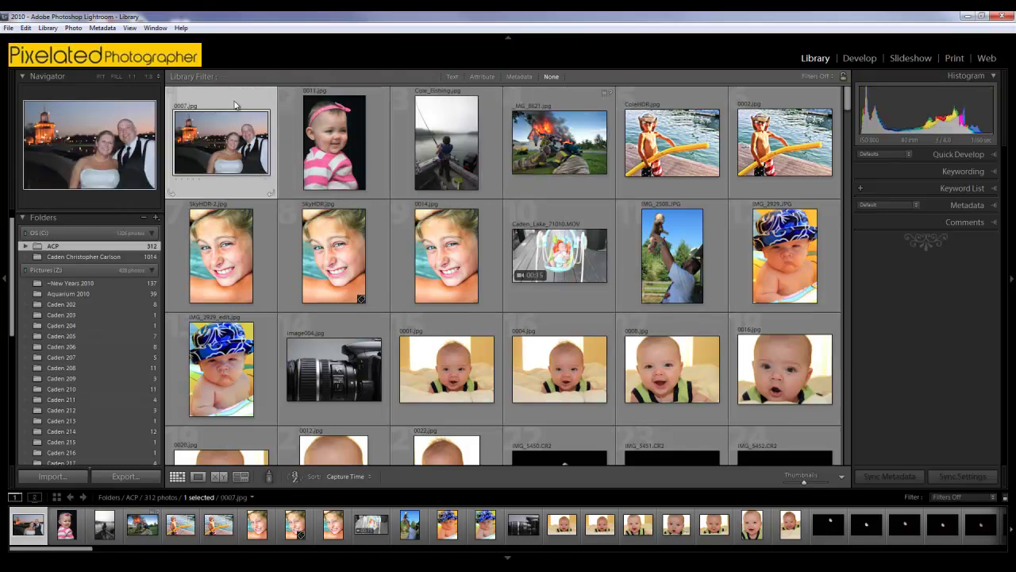
pyautogui.click(197, 179)
pyautogui.click(177, 181)
pyautogui.click(266, 181)
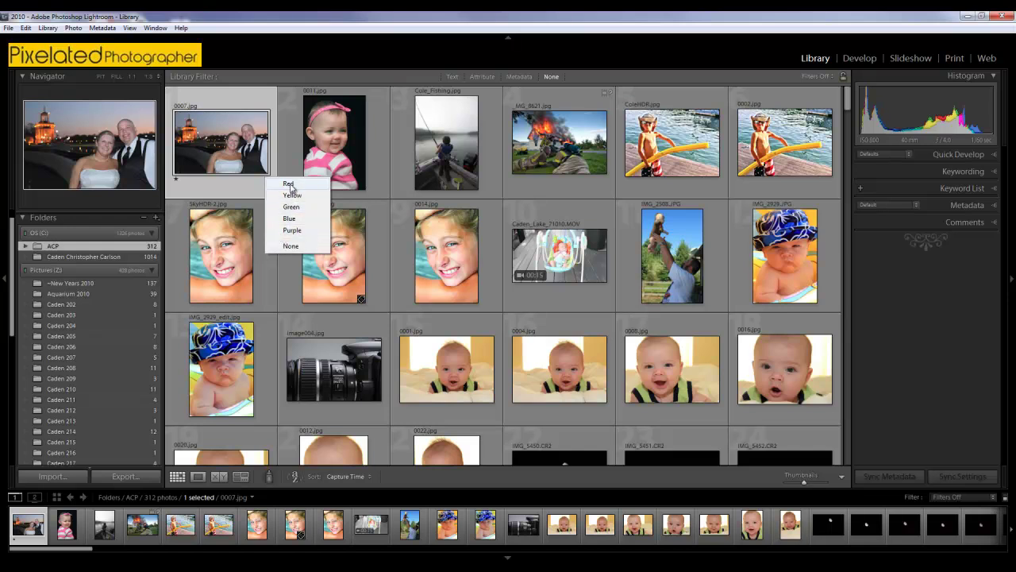
pyautogui.click(188, 187)
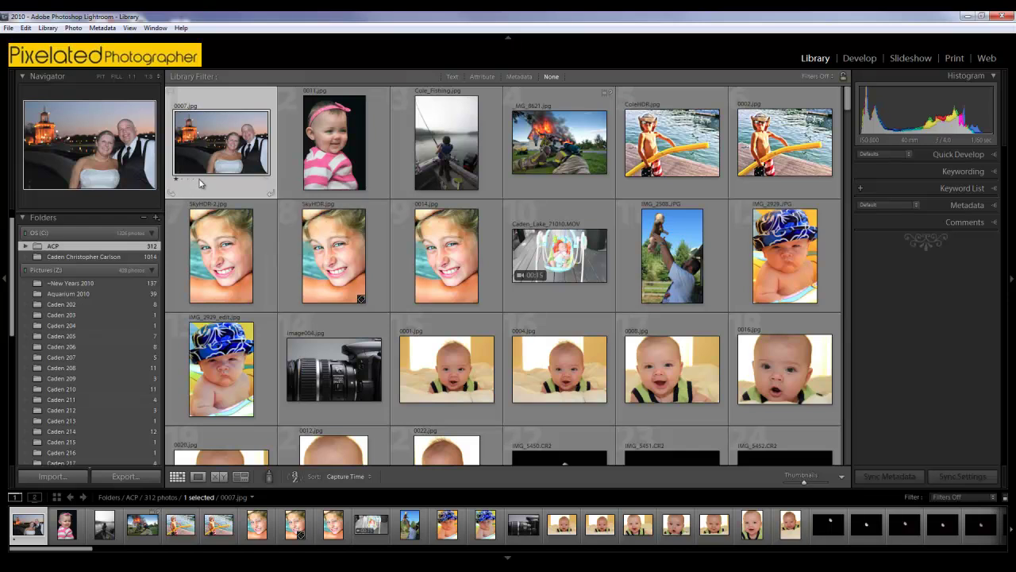
pyautogui.press('0')
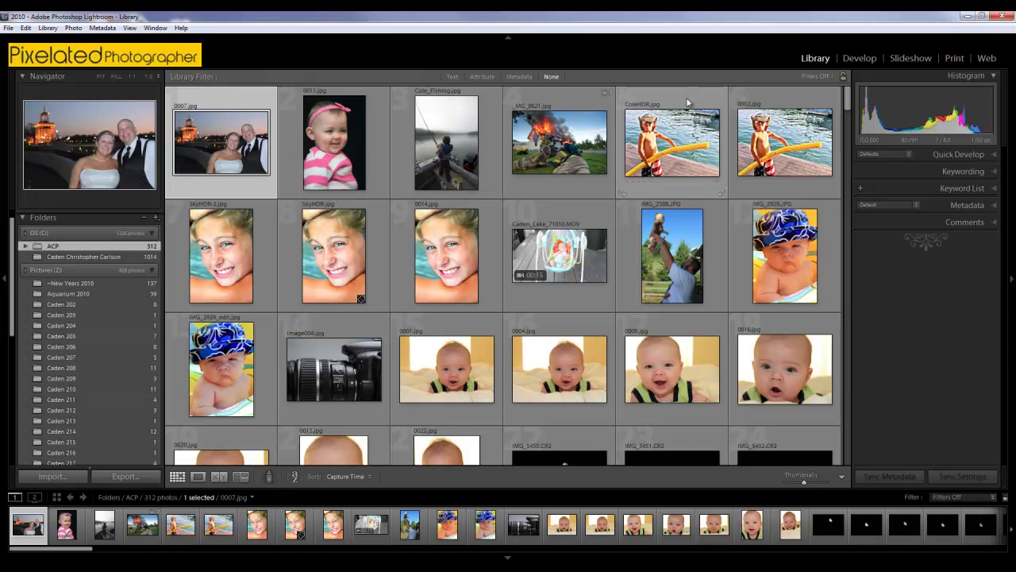
# Cycle the Library Filter through Text and Attribute, ending on Metadata columns.
pyautogui.click(452, 77)
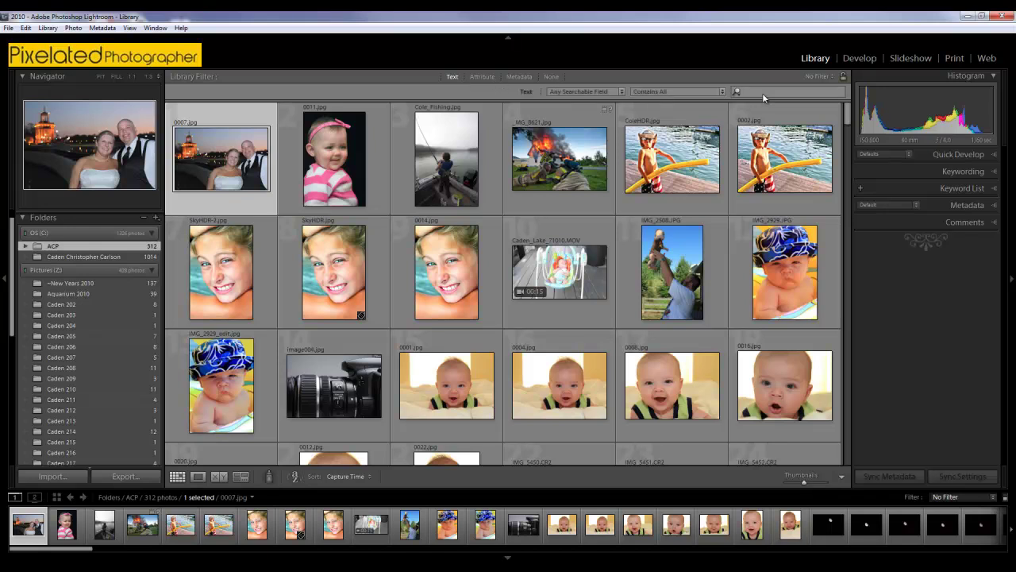
pyautogui.click(480, 76)
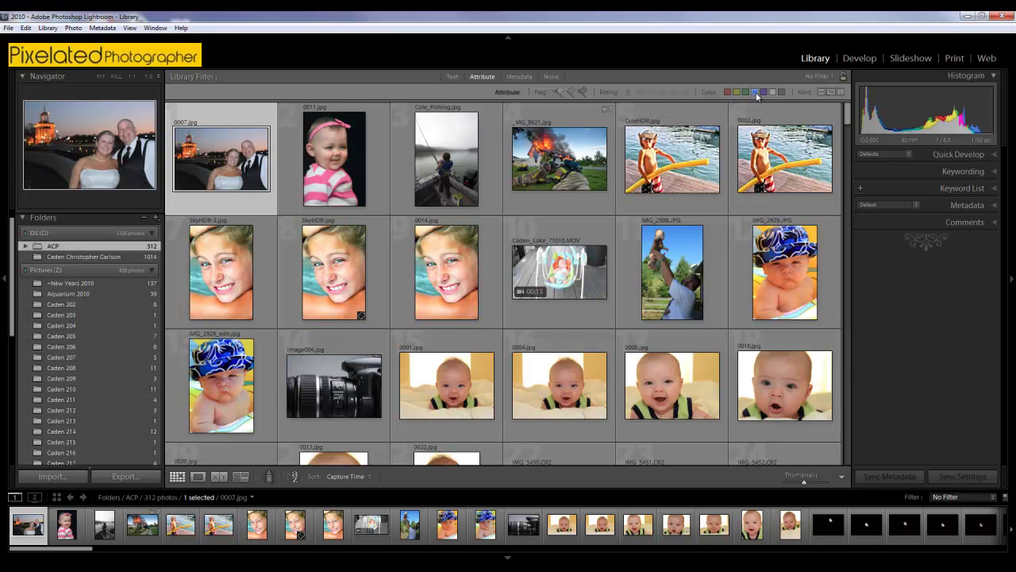
pyautogui.click(528, 76)
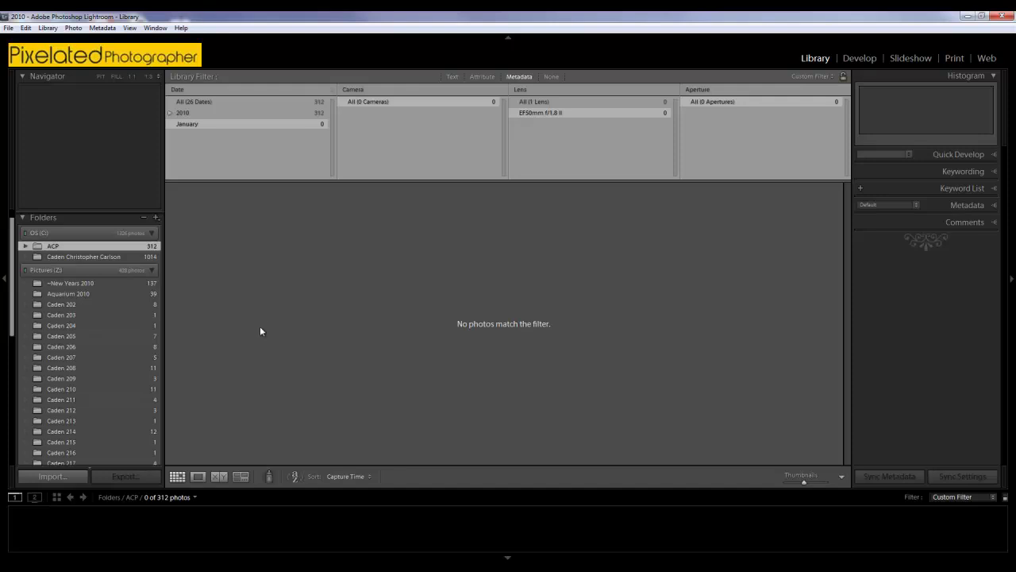
# Set the first two columns to Camera and Lens, picking Canon EOS 7D and EF24-105mm f/4L IS USM.
pyautogui.click(204, 90)
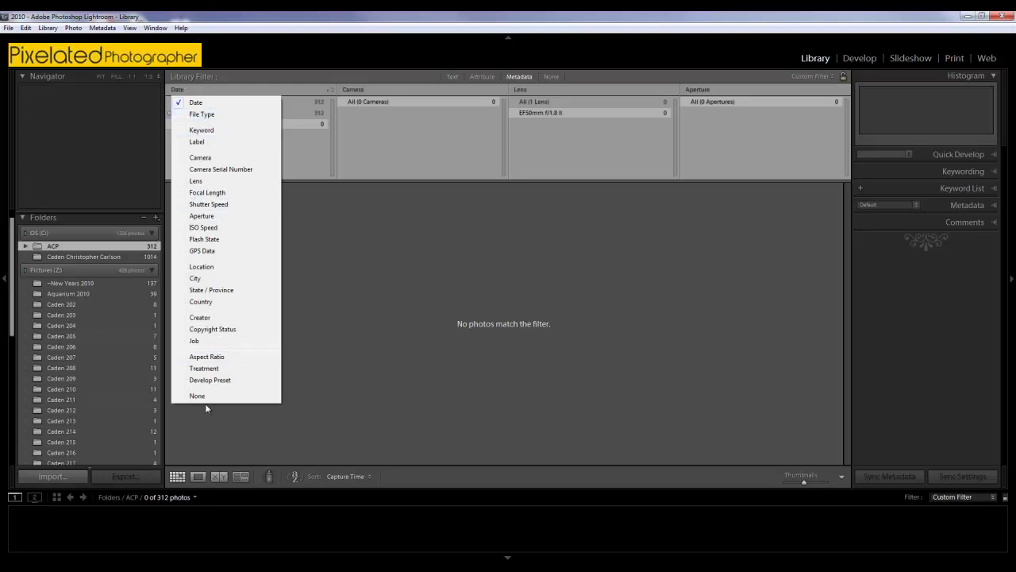
pyautogui.click(211, 158)
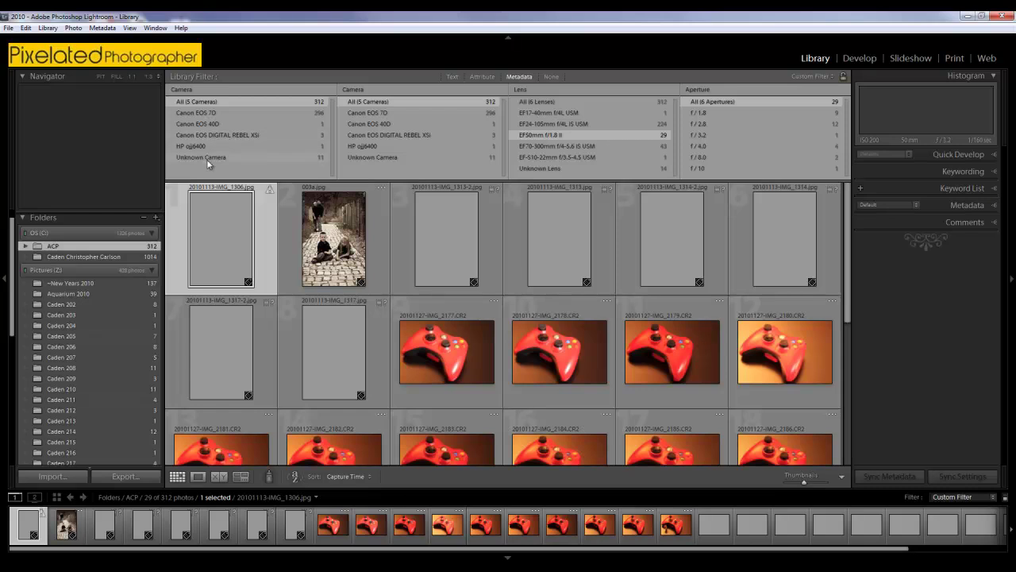
pyautogui.click(211, 113)
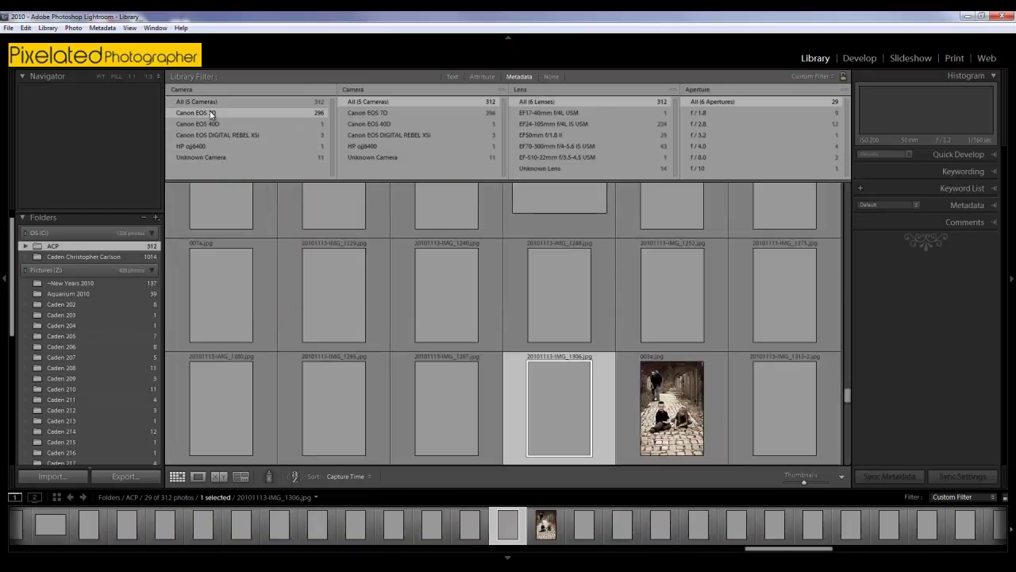
pyautogui.click(359, 89)
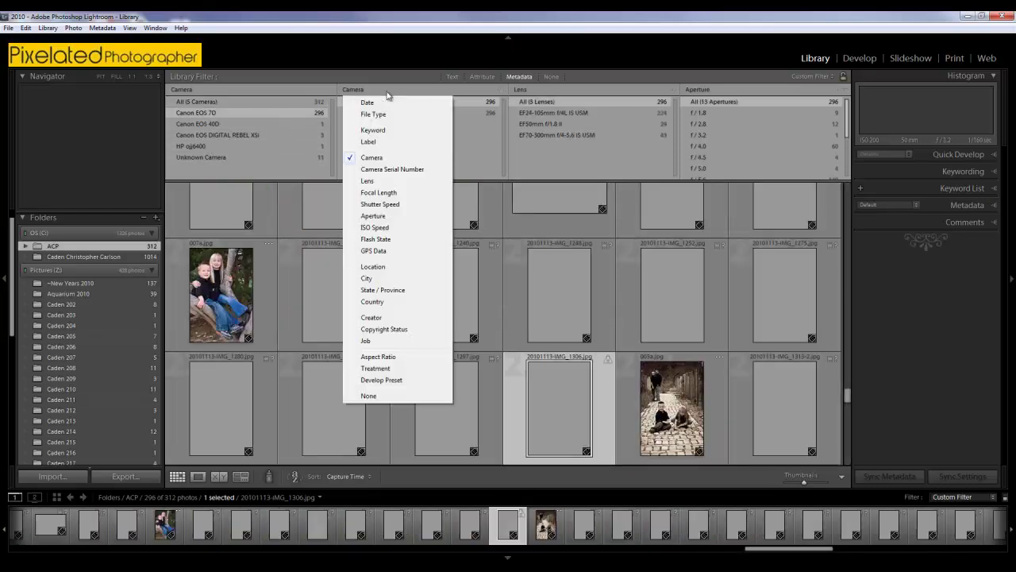
pyautogui.click(379, 181)
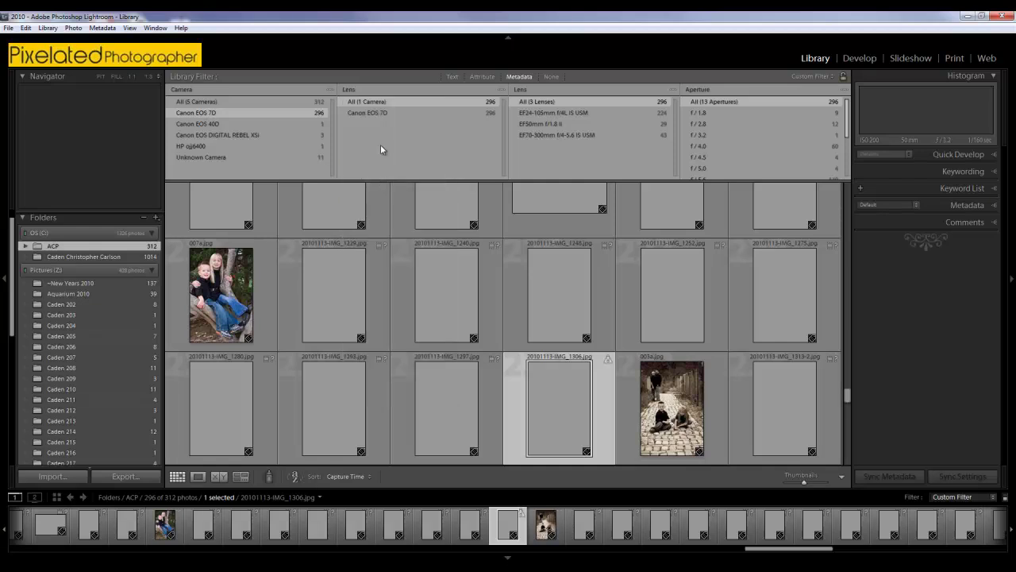
pyautogui.click(389, 112)
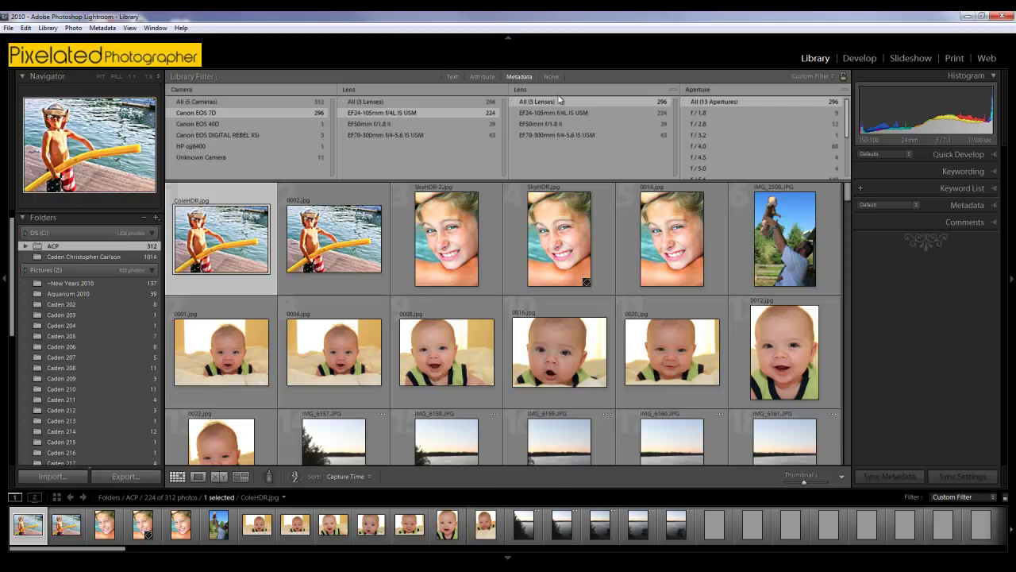
# Set the third column to Aperture with f/5.6 and the fourth to Date.
pyautogui.click(552, 89)
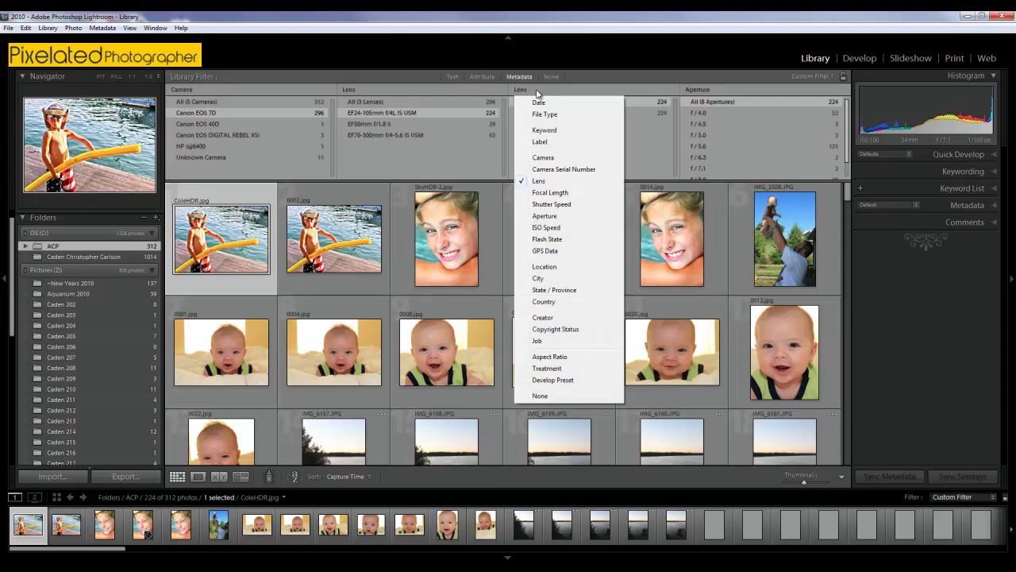
pyautogui.click(548, 216)
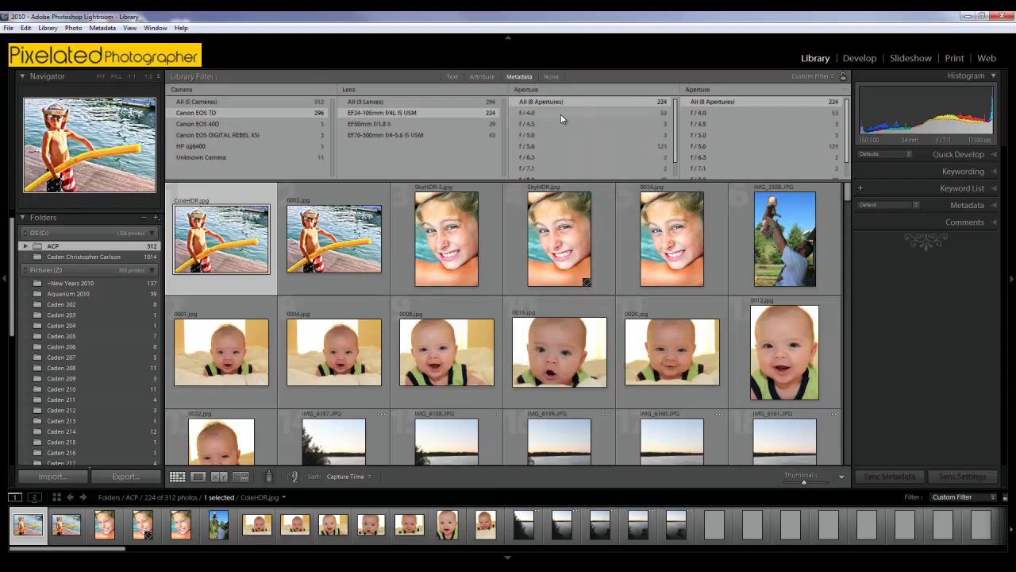
pyautogui.click(533, 146)
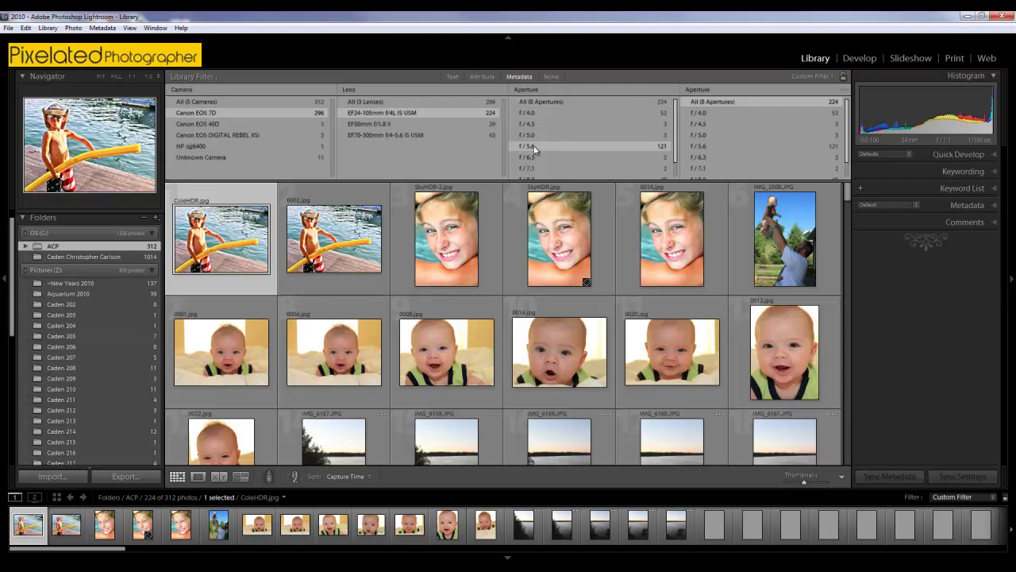
pyautogui.click(722, 91)
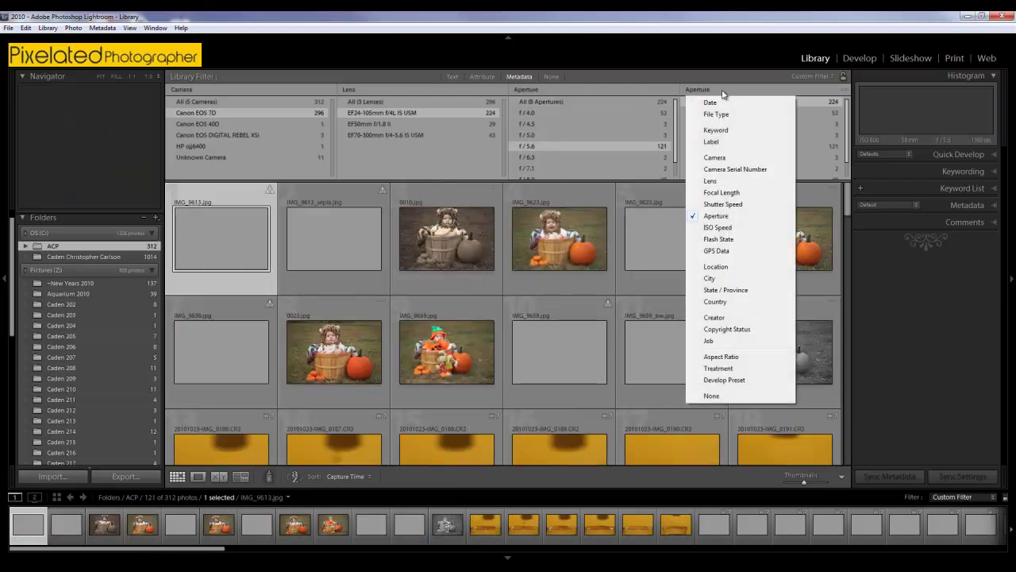
pyautogui.click(710, 103)
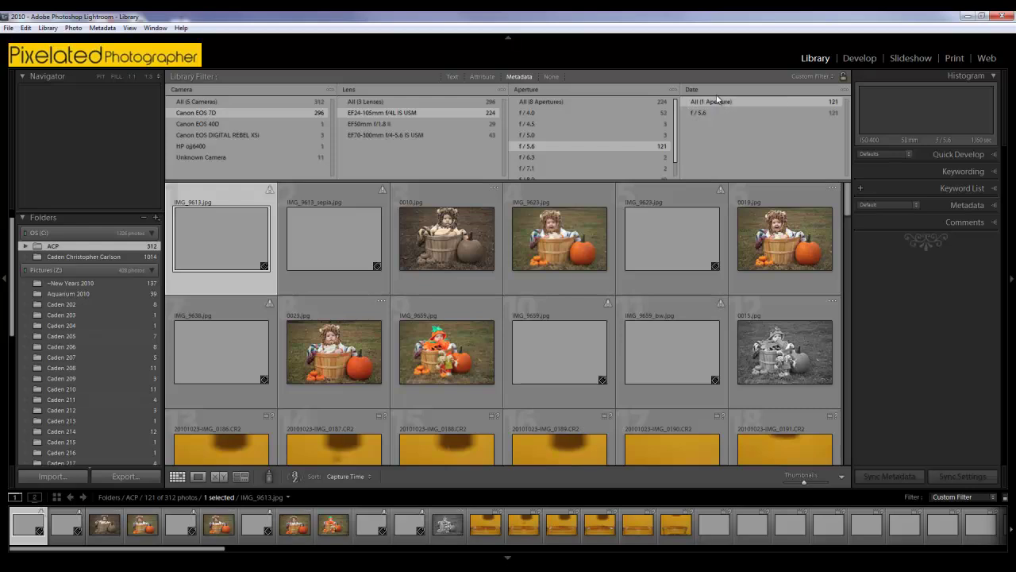
pyautogui.click(709, 91)
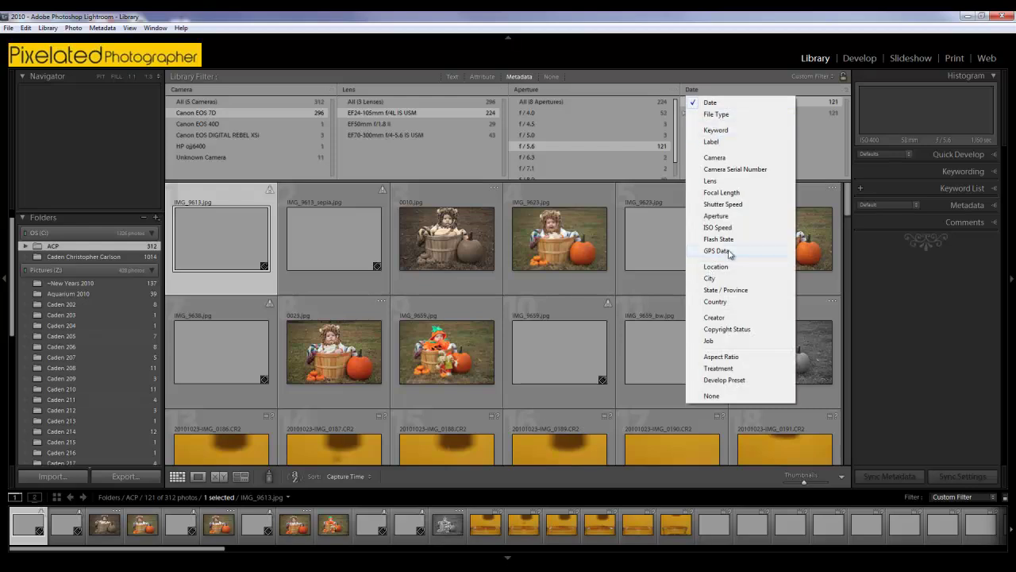
pyautogui.click(712, 66)
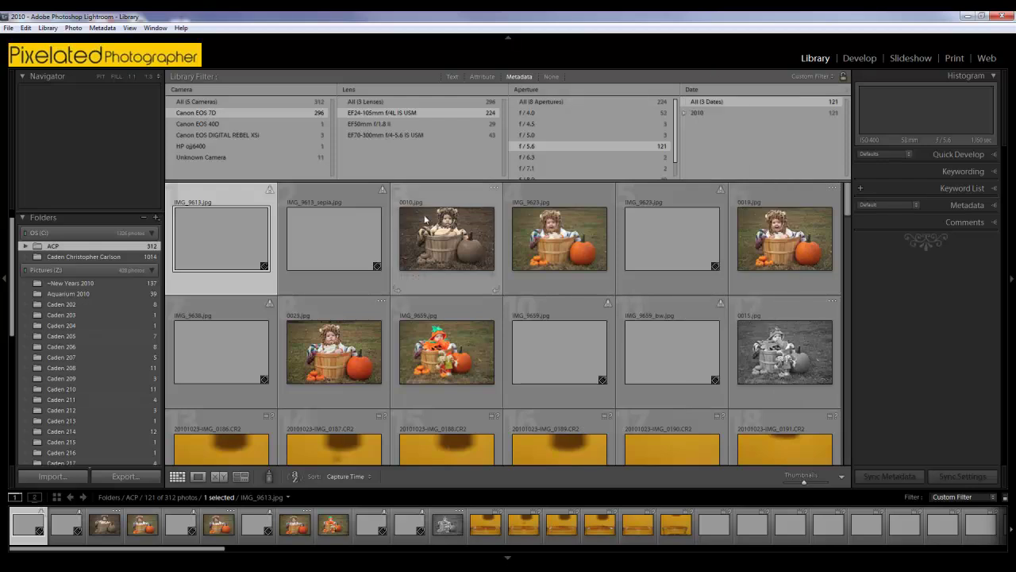
pyautogui.scroll(-3, 515, 337)
pyautogui.scroll(3, 517, 334)
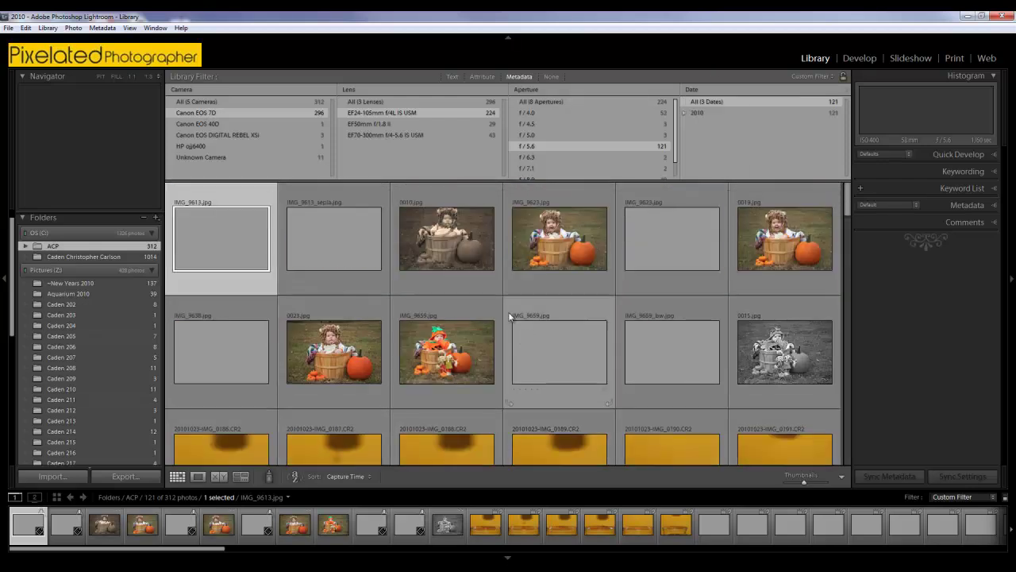
# Turn off the library filter, enlarge thumbnails, and try Loupe and Survey views before Grid.
pyautogui.click(551, 76)
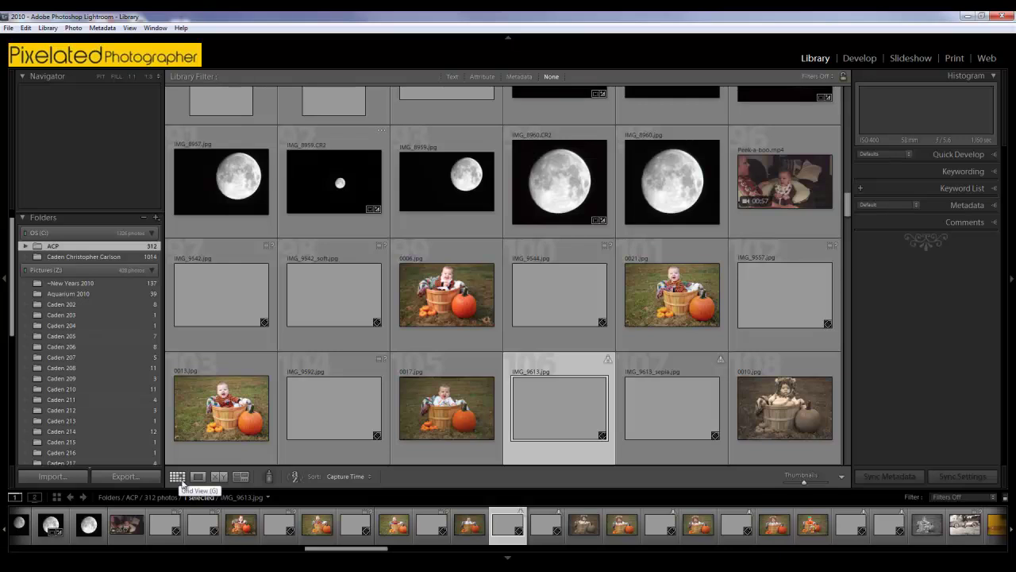
pyautogui.scroll(10, 412, 116)
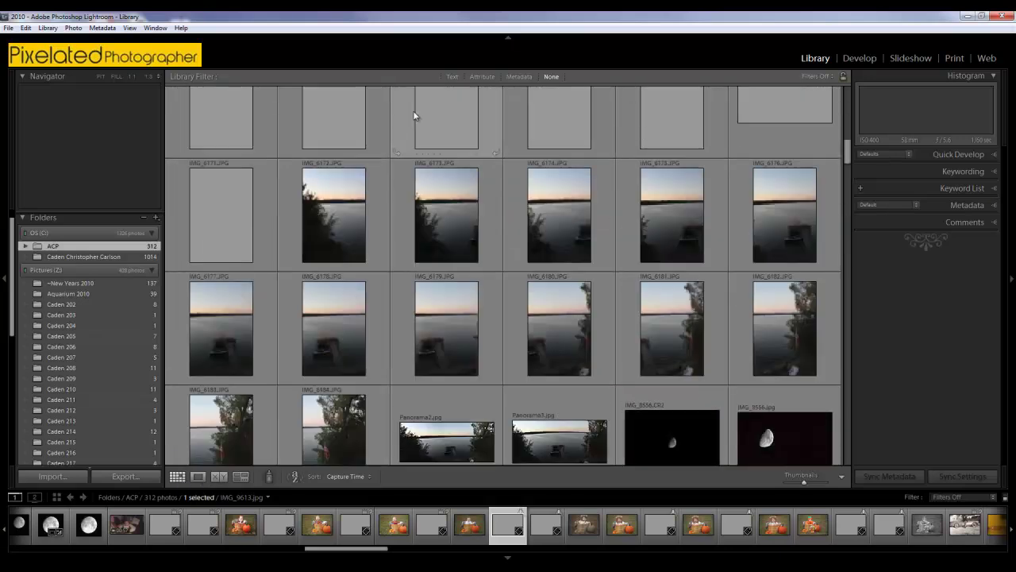
pyautogui.scroll(5, 413, 115)
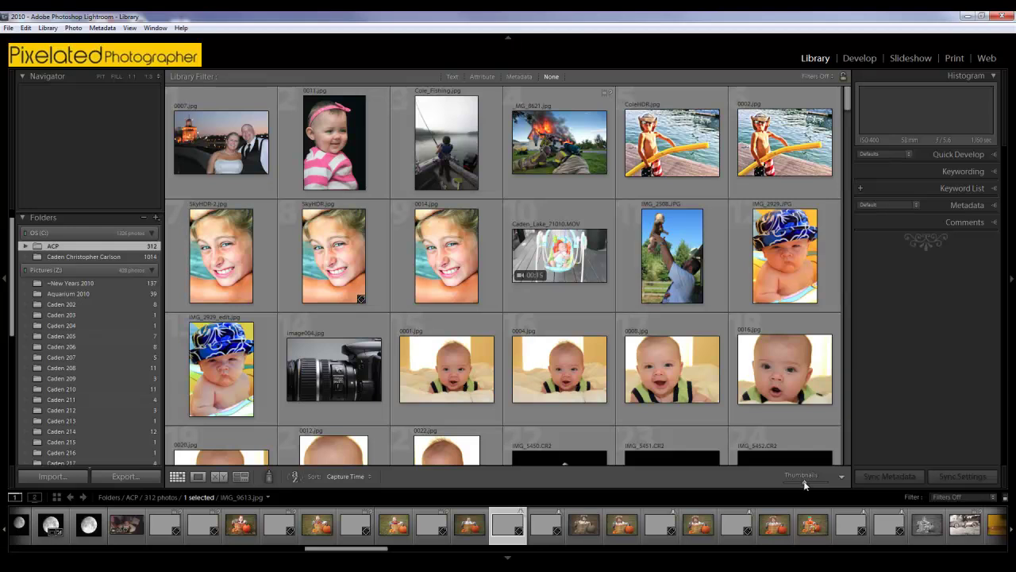
pyautogui.moveTo(804, 485); pyautogui.dragTo(805, 481)
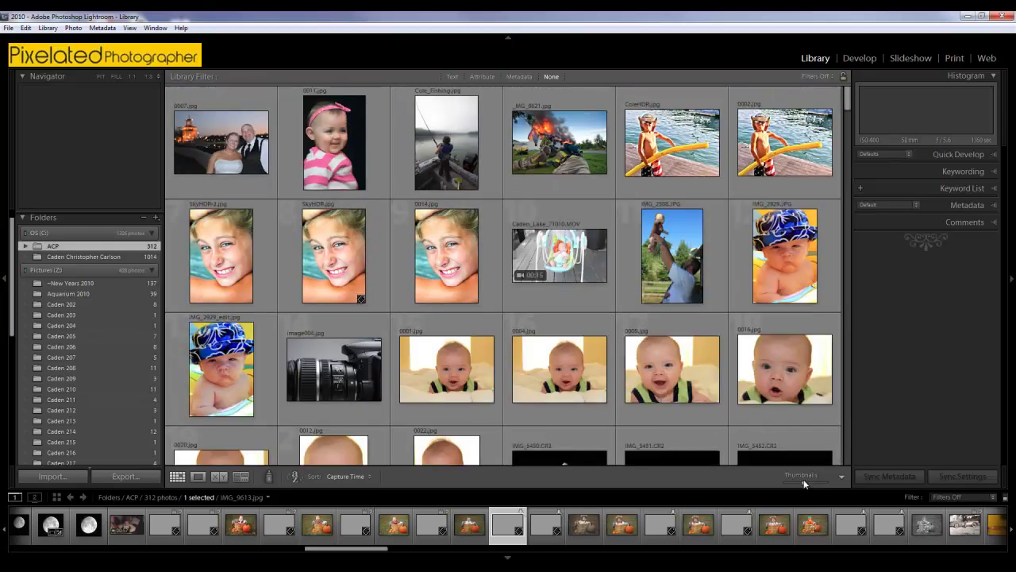
pyautogui.click(195, 477)
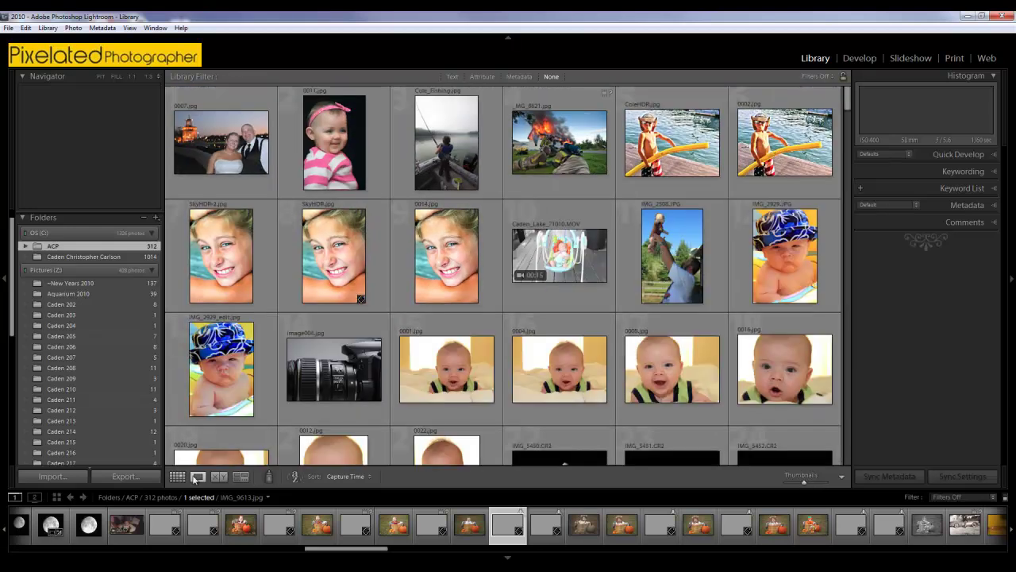
pyautogui.click(240, 477)
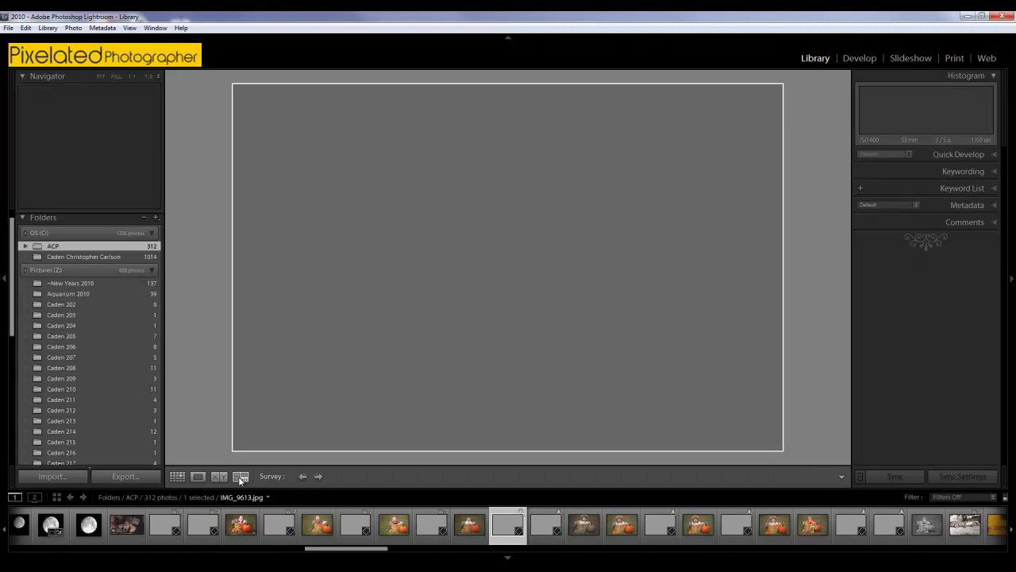
pyautogui.click(177, 476)
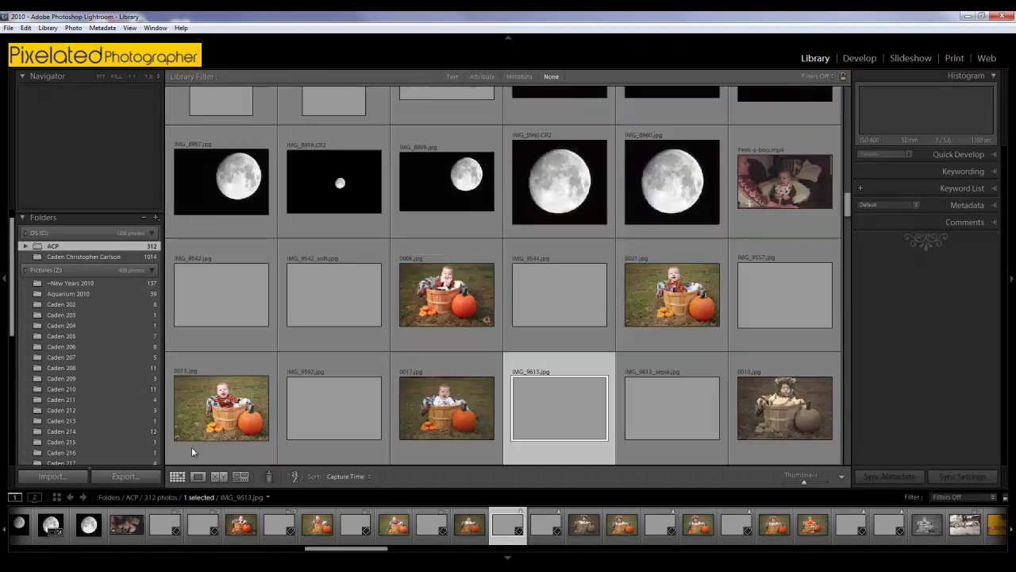
# Select 0001.jpg and toggle it between Loupe and Grid views, ending on Grid.
pyautogui.scroll(10, 252, 220)
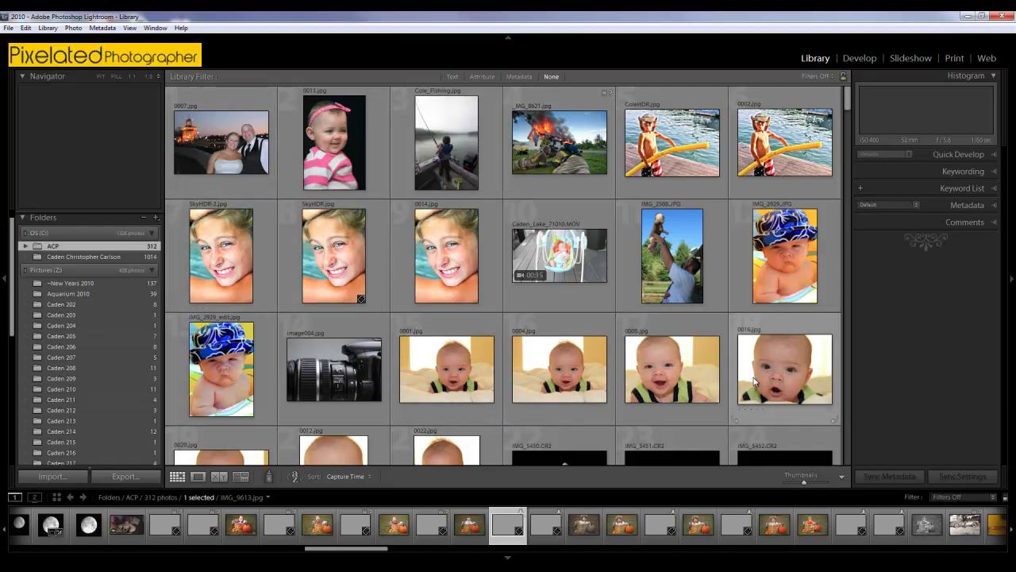
pyautogui.scroll(-2, 755, 382)
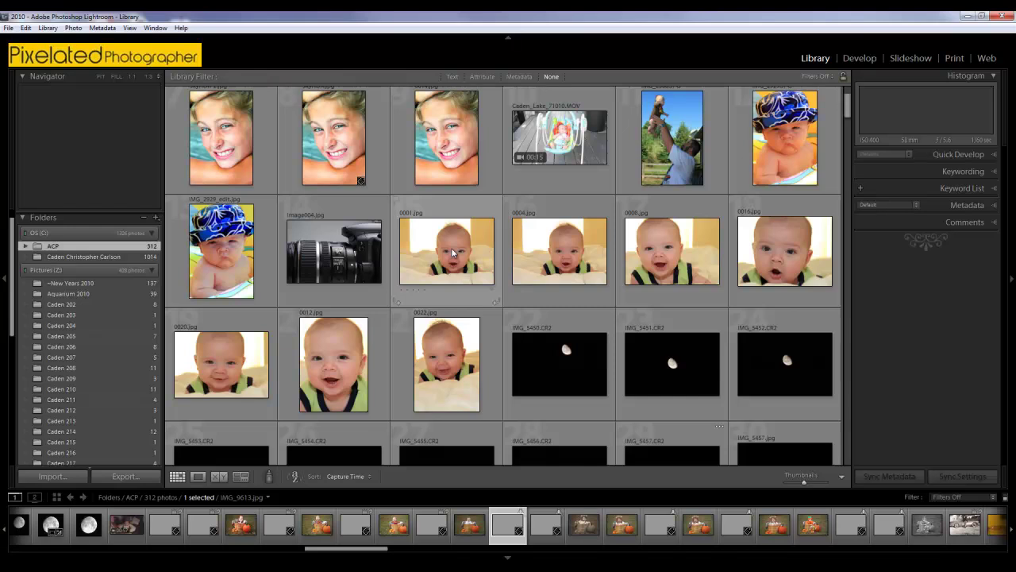
pyautogui.click(444, 266)
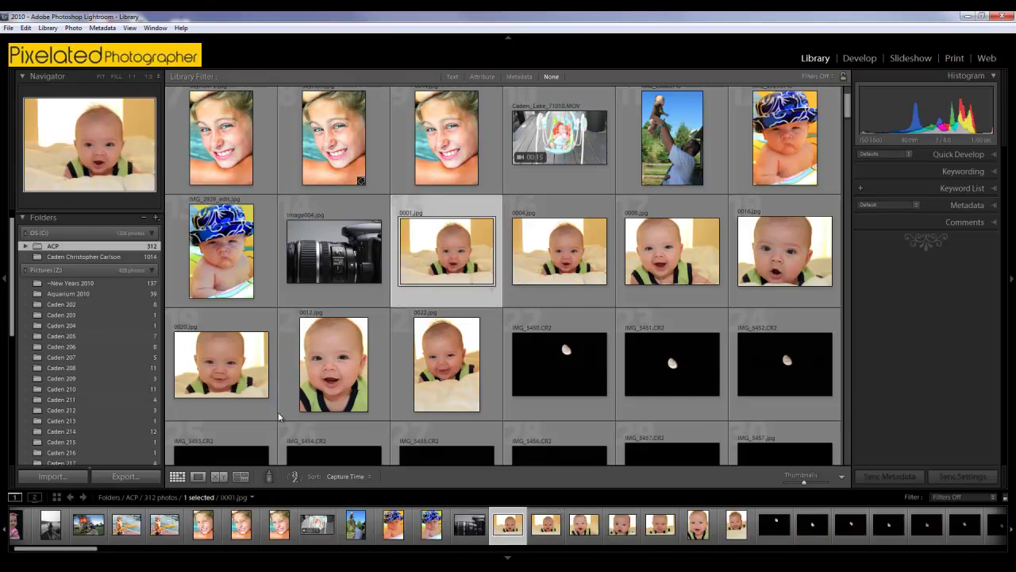
pyautogui.click(198, 477)
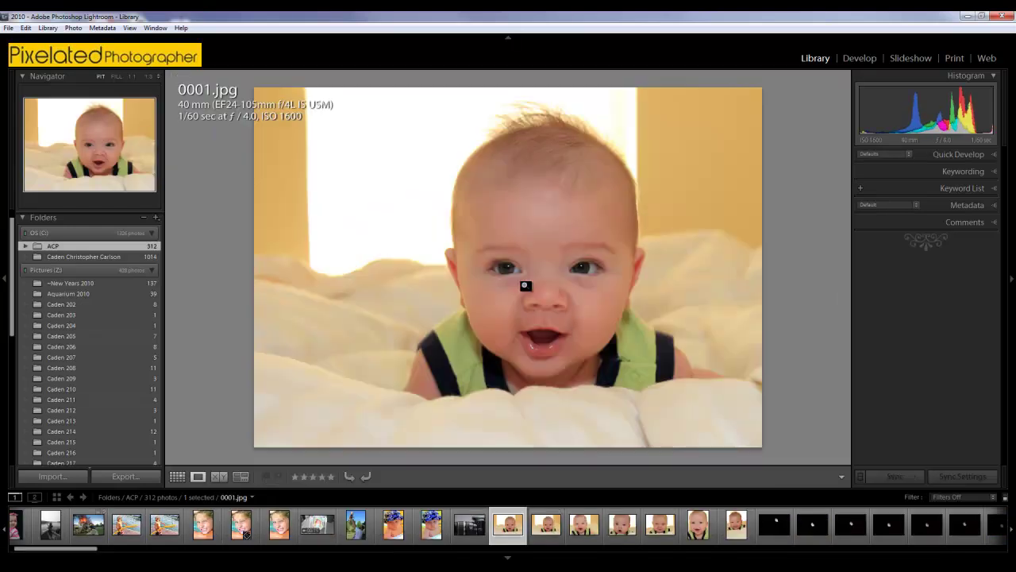
pyautogui.click(553, 256)
pyautogui.press('g')
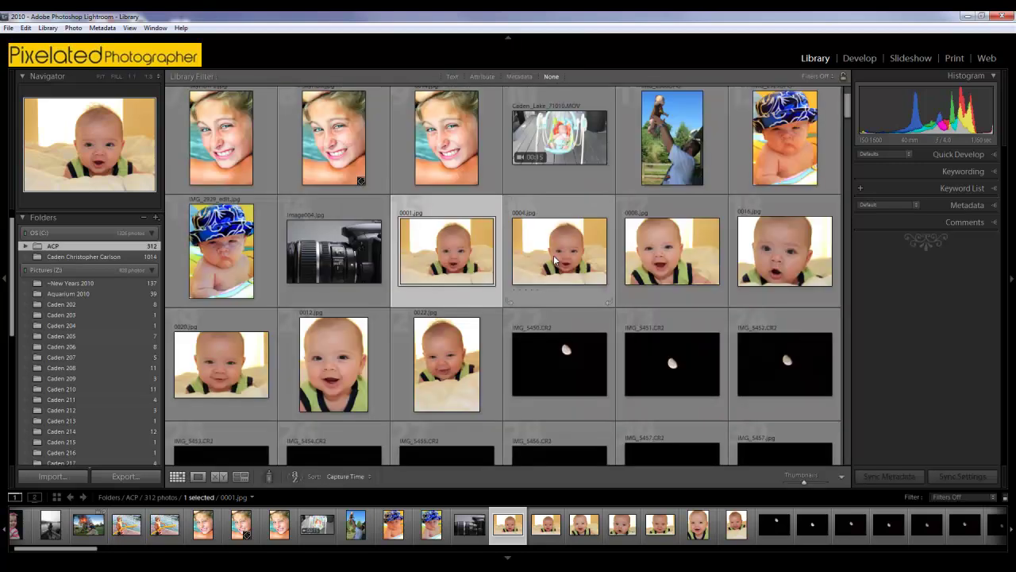
pyautogui.doubleClick(448, 243)
pyautogui.press('g')
# Compare moon shots IMG_5453.CR2 and IMG_5454.CR2 in X|Y view, then return to Grid.
pyautogui.keyDown('ctrl'); pyautogui.click(585, 295); pyautogui.keyUp('ctrl')
pyautogui.click(210, 459)
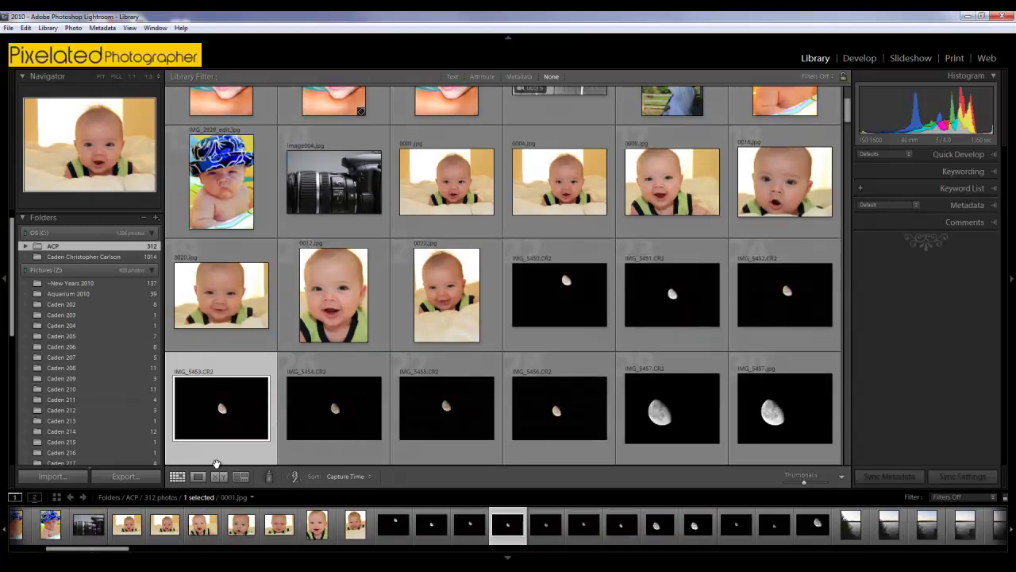
pyautogui.click(222, 476)
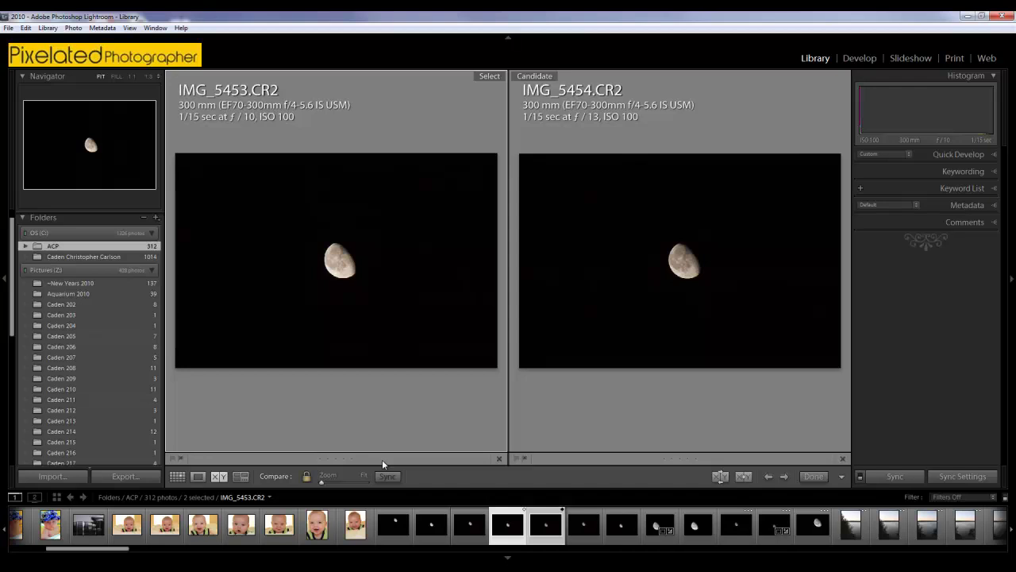
pyautogui.click(500, 458)
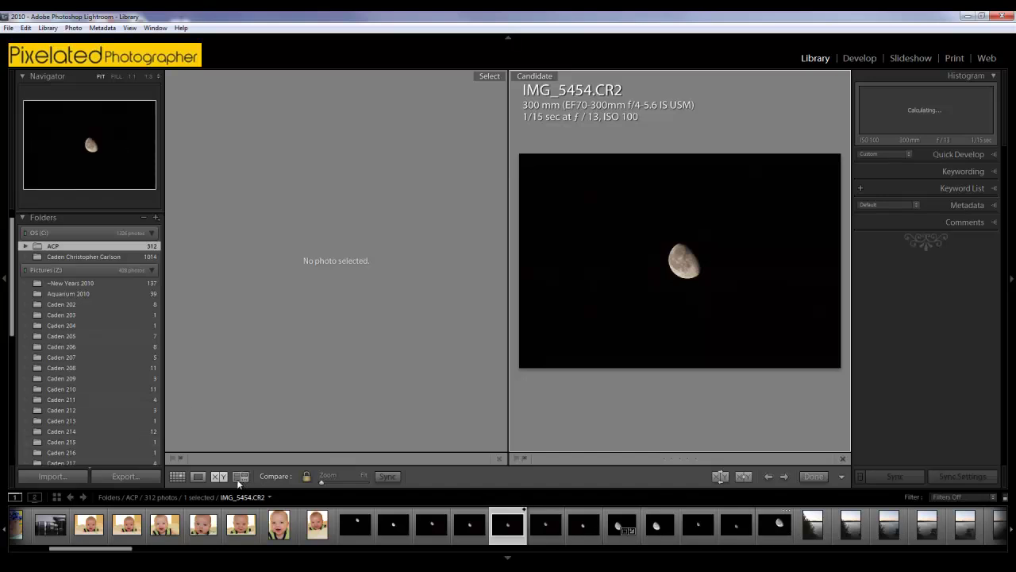
pyautogui.click(177, 476)
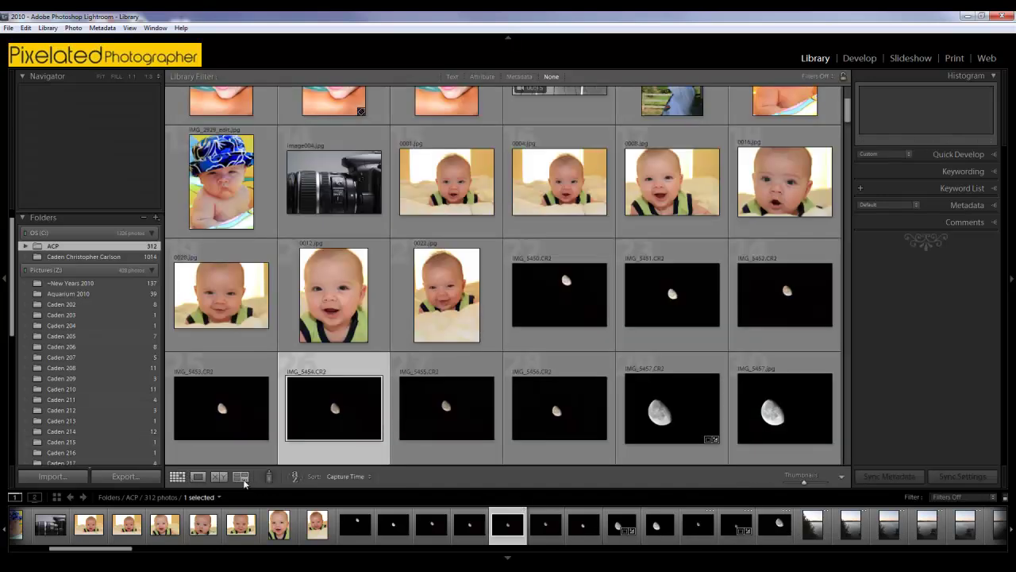
# Select the 12 moon photos from IMG_5450.CR2 onward and compare them in Survey view.
pyautogui.click(585, 341)
pyautogui.scroll(-2, 516, 381)
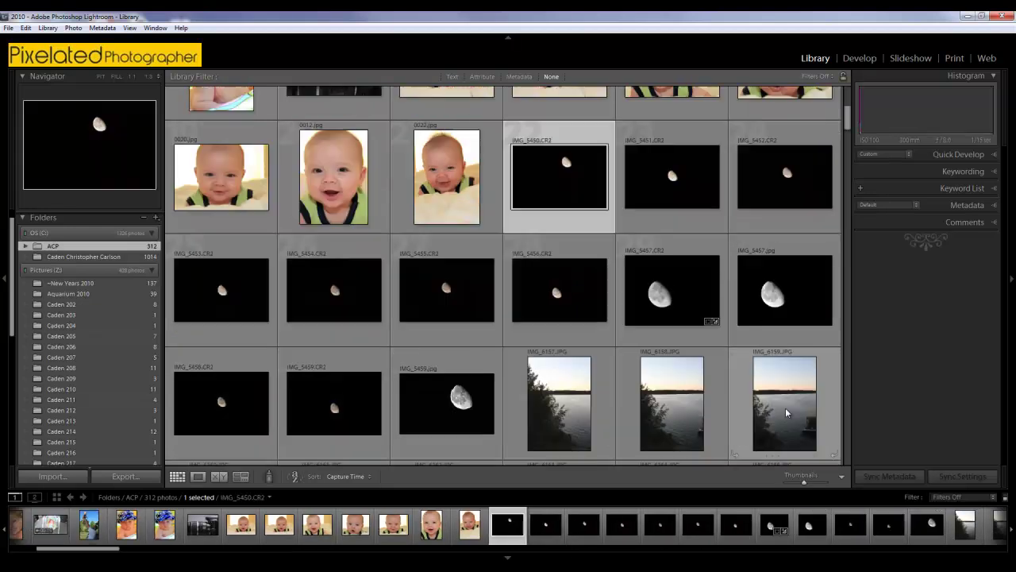
pyautogui.keyDown('shift'); pyautogui.click(458, 446); pyautogui.keyUp('shift')
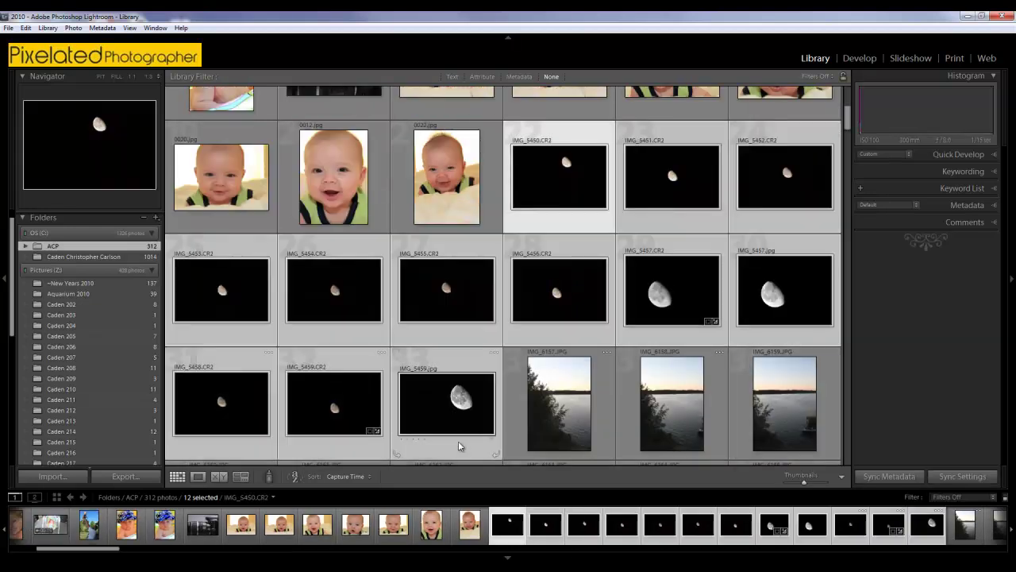
pyautogui.click(241, 477)
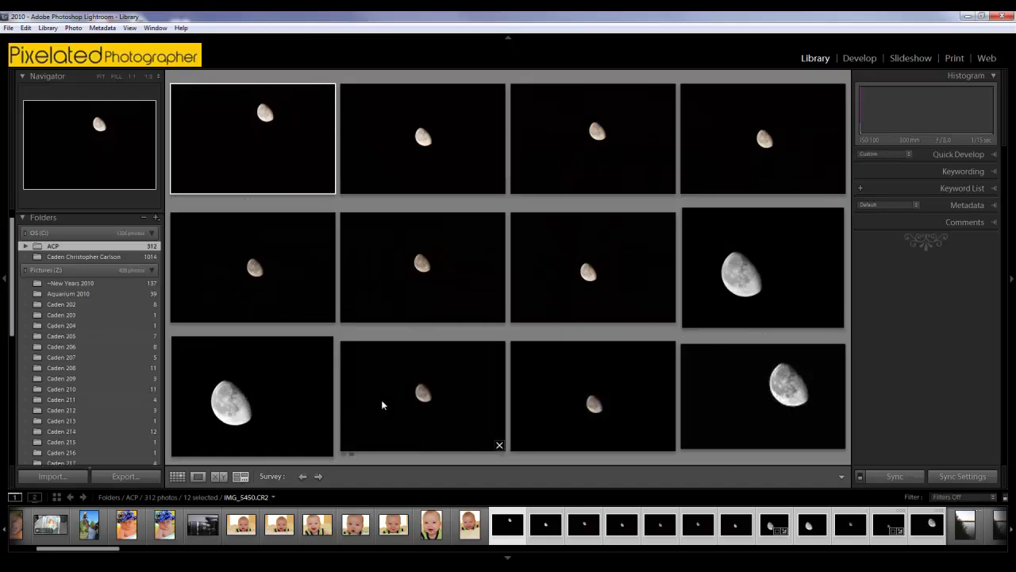
# Narrow the survey to four moon shots through IMG_5453.CR2, drop two, then return to Grid view.
pyautogui.moveTo(404, 414)
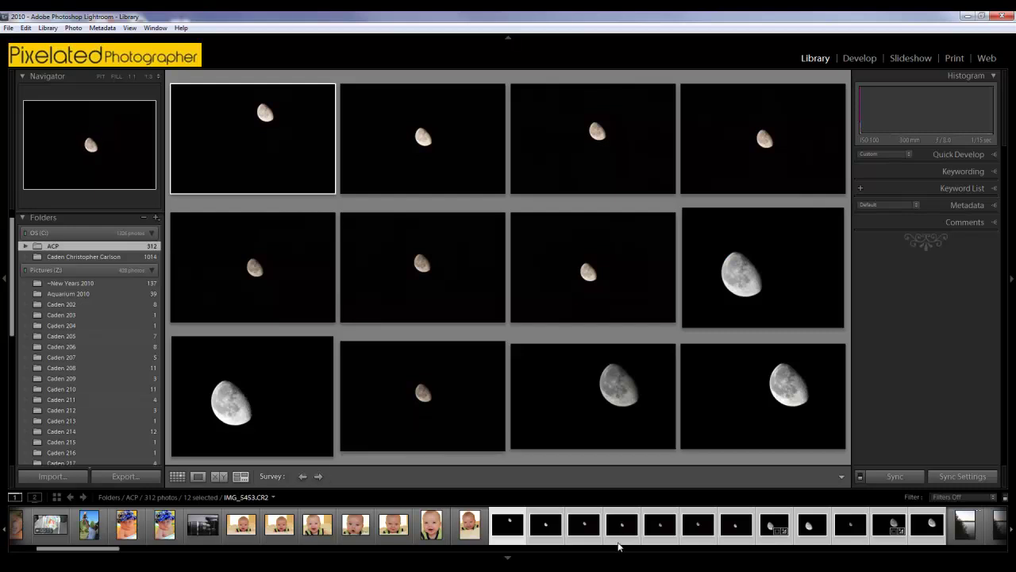
pyautogui.click(545, 543)
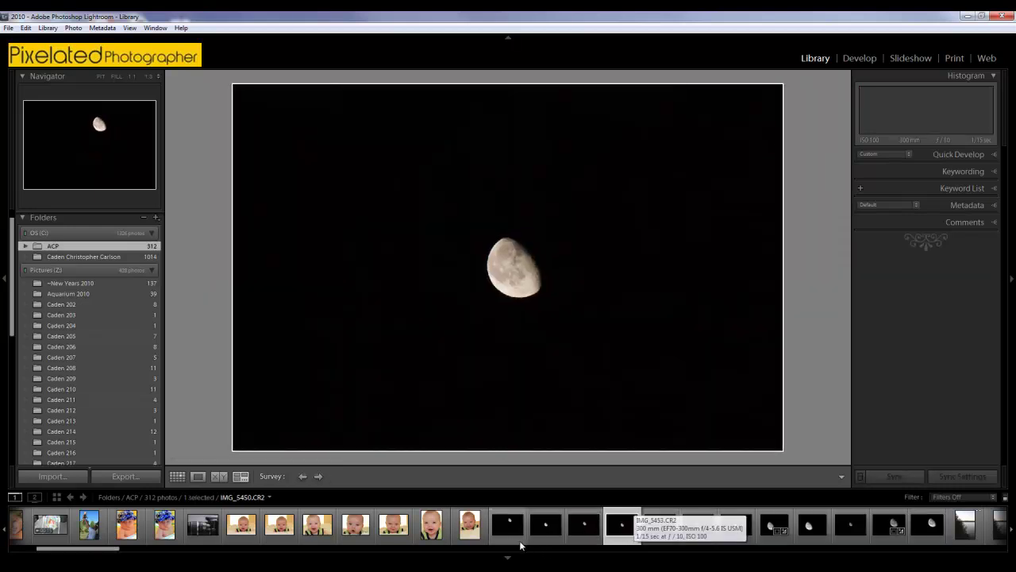
pyautogui.keyDown('shift'); pyautogui.click(621, 524); pyautogui.keyUp('shift')
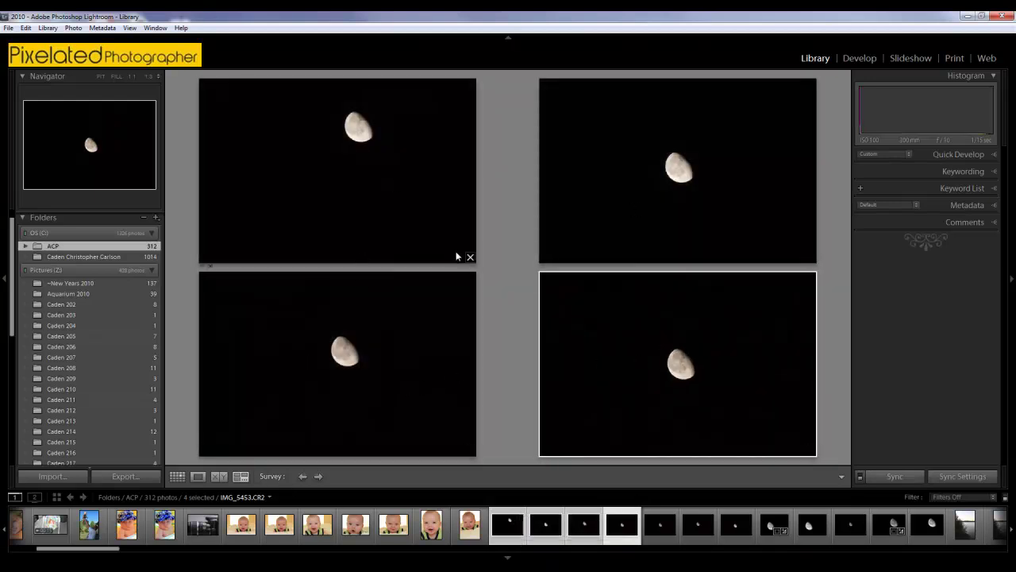
pyautogui.click(469, 258)
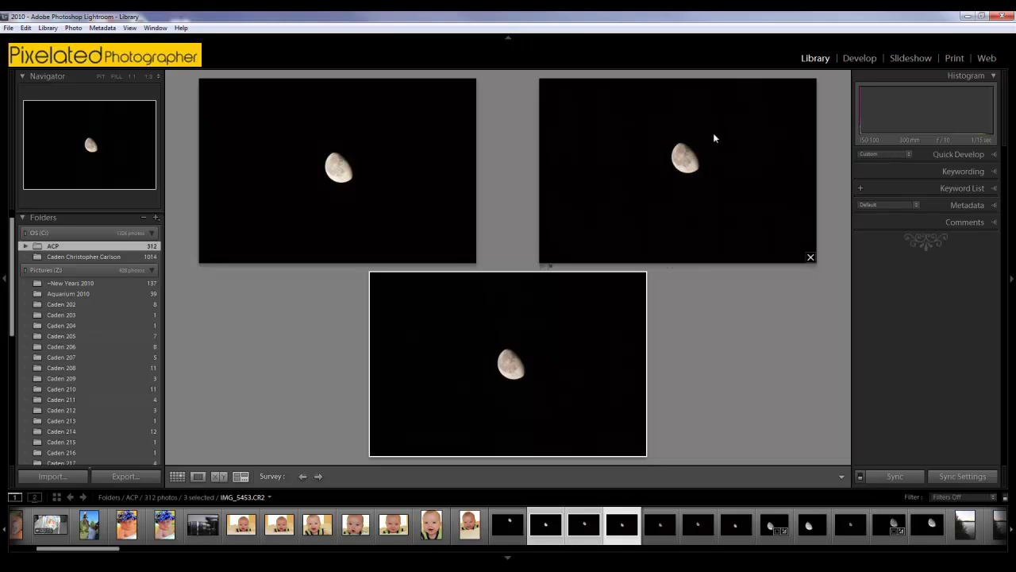
pyautogui.click(470, 258)
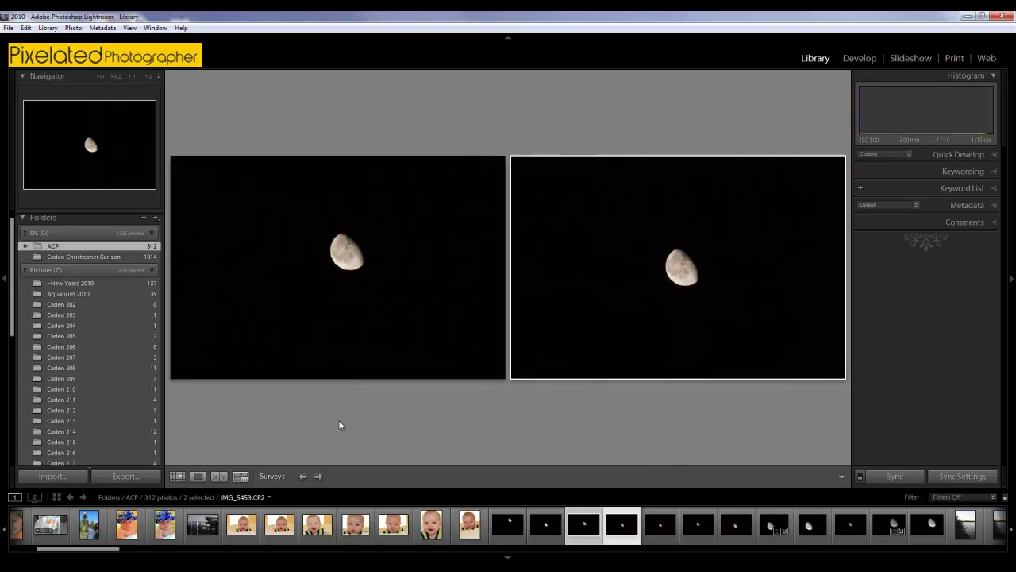
pyautogui.click(177, 477)
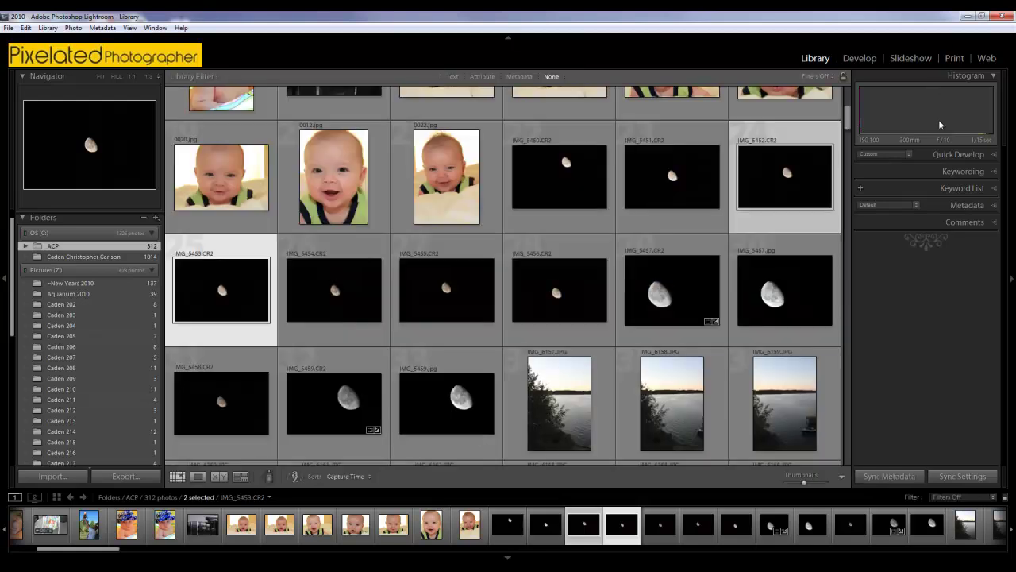
# Select the girl photo 0011.jpg and expand its Quick Develop panel.
pyautogui.scroll(5, 572, 227)
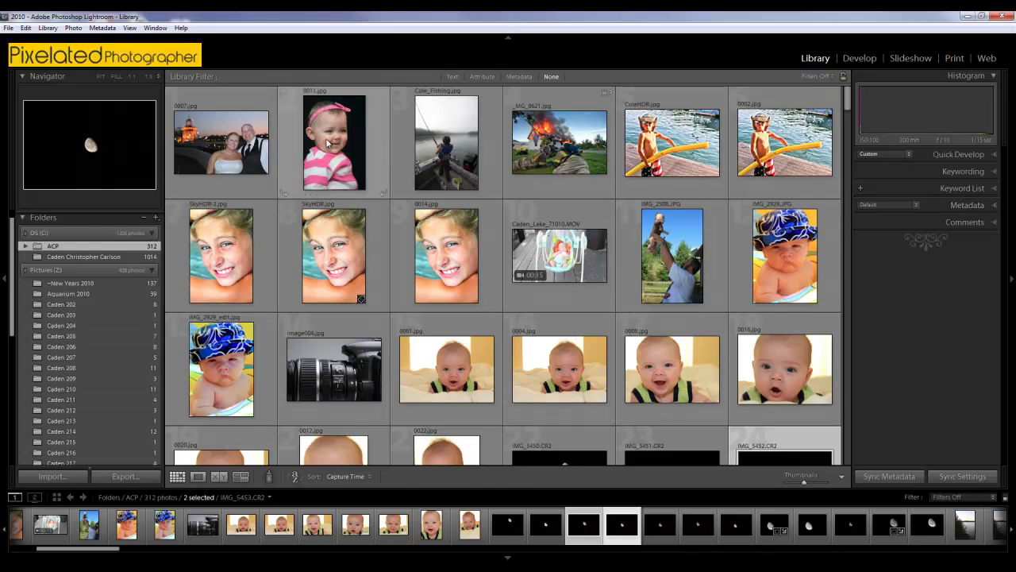
pyautogui.click(357, 147)
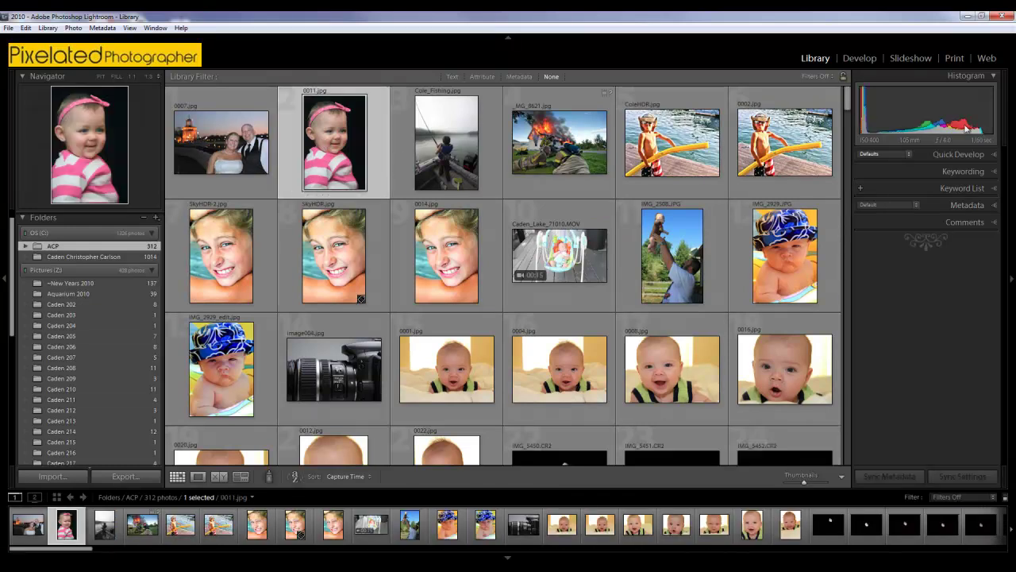
pyautogui.click(994, 155)
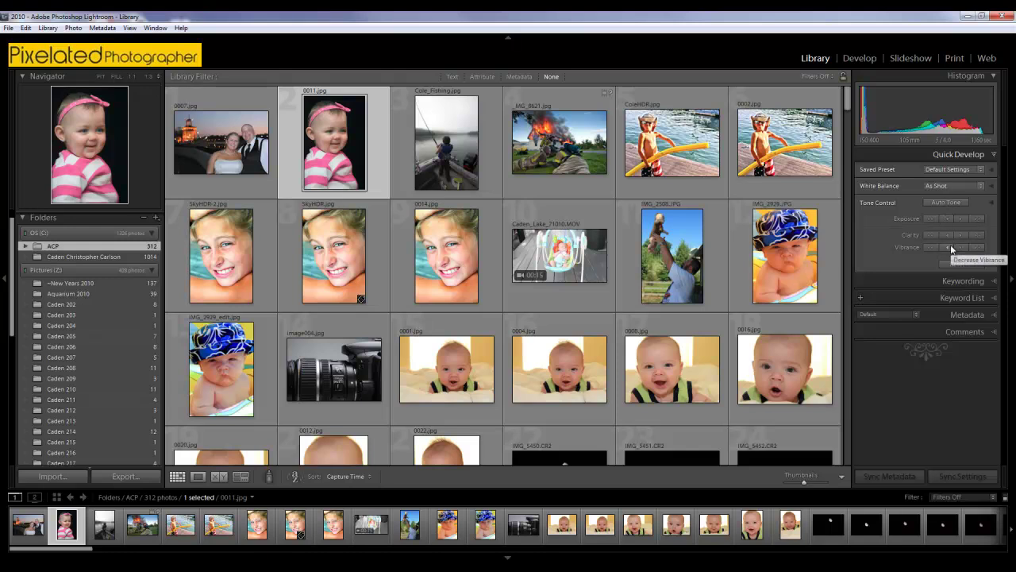
# Collapse Quick Develop, then open the Keywording panel's keyword tags area and fold it away.
pyautogui.click(992, 157)
pyautogui.click(993, 171)
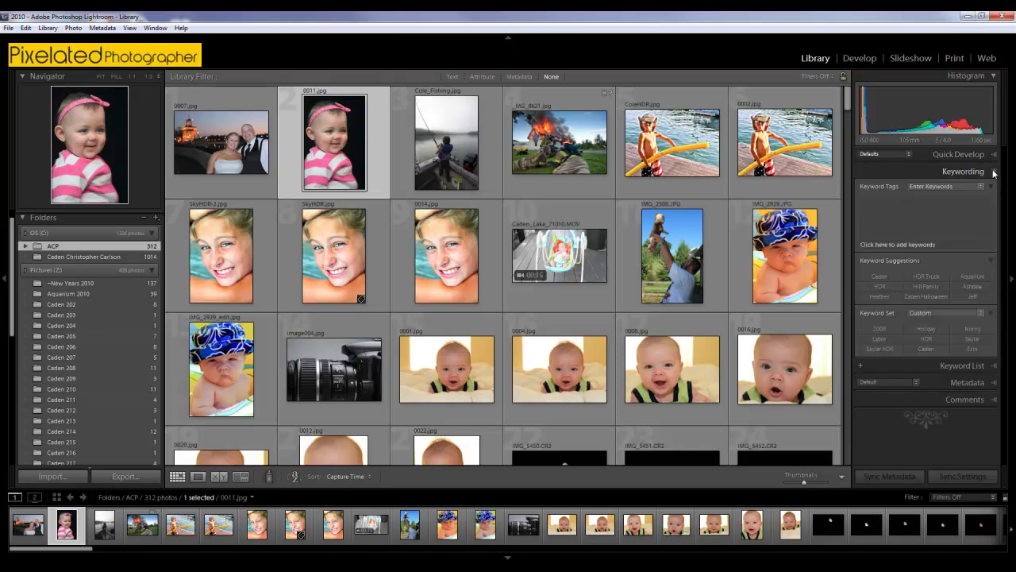
pyautogui.click(905, 222)
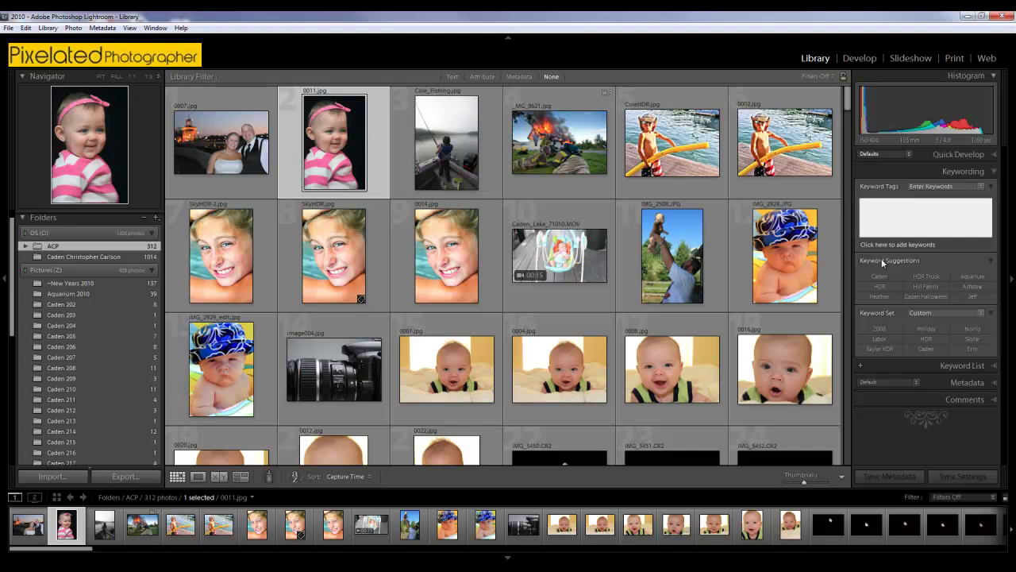
pyautogui.click(990, 186)
pyautogui.click(992, 171)
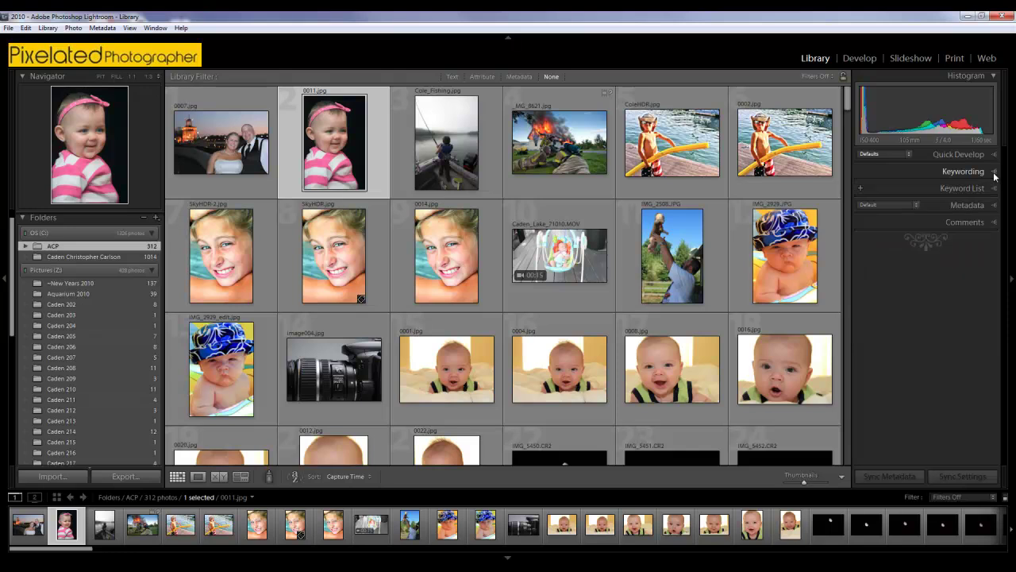
# Expand and collapse the Keyword List, Metadata and Comments panels in turn.
pyautogui.click(995, 189)
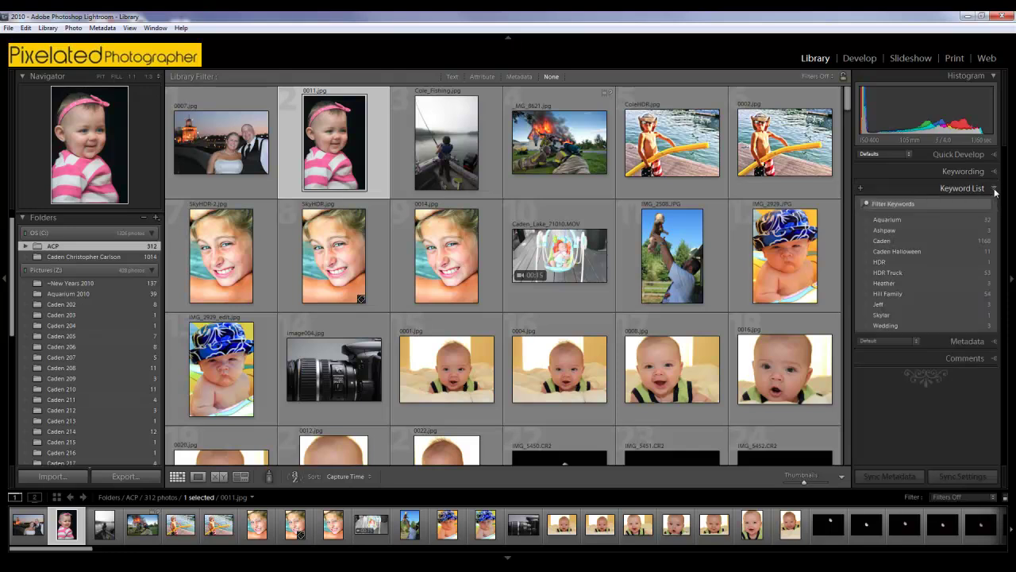
pyautogui.click(995, 189)
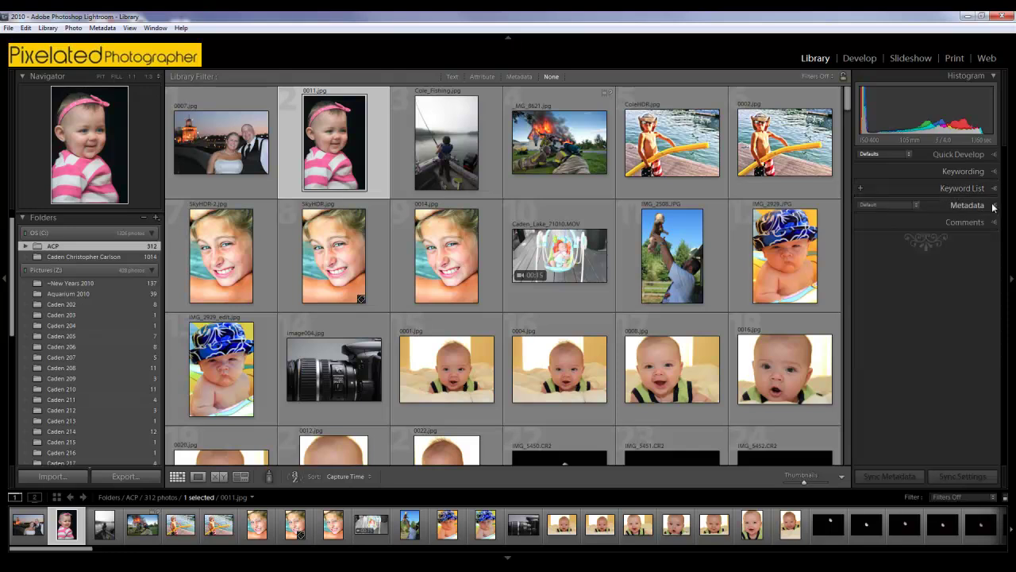
pyautogui.click(993, 206)
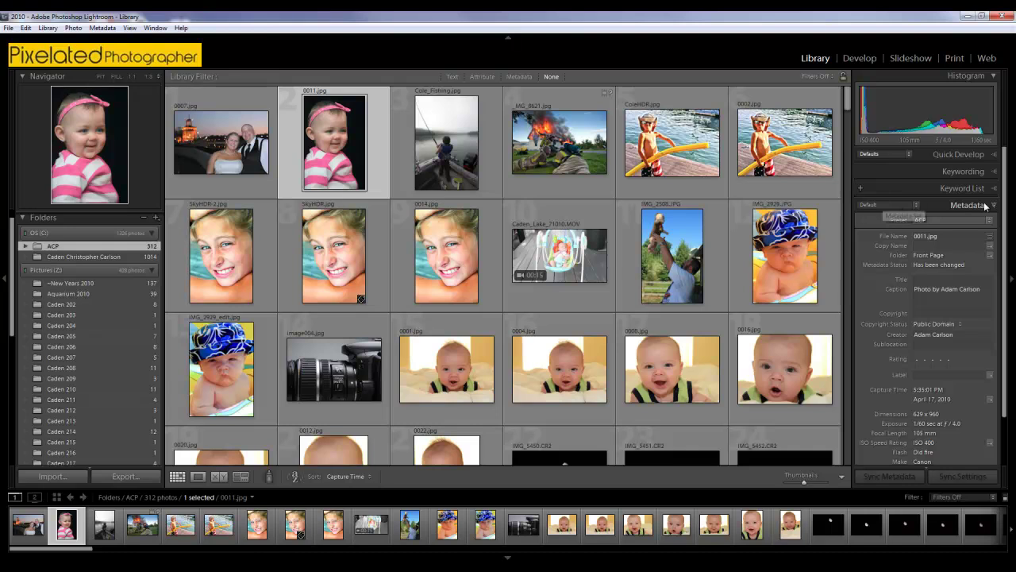
pyautogui.click(994, 206)
pyautogui.click(993, 223)
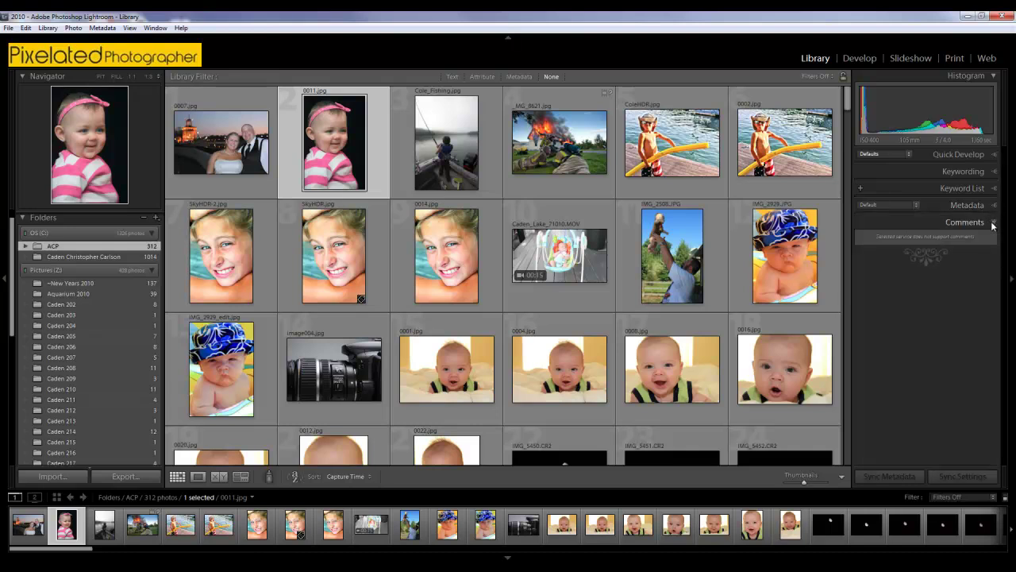
pyautogui.click(993, 223)
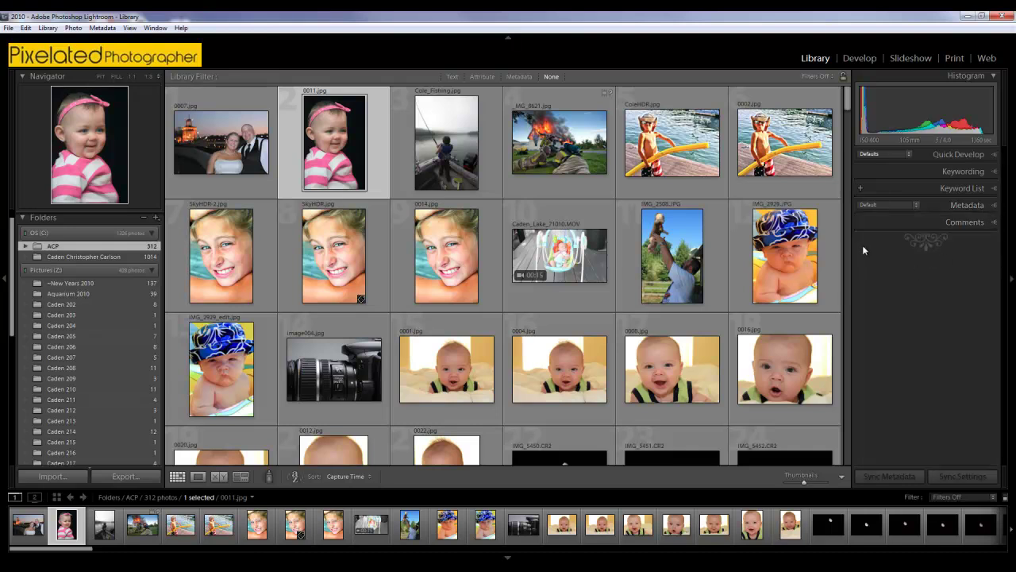